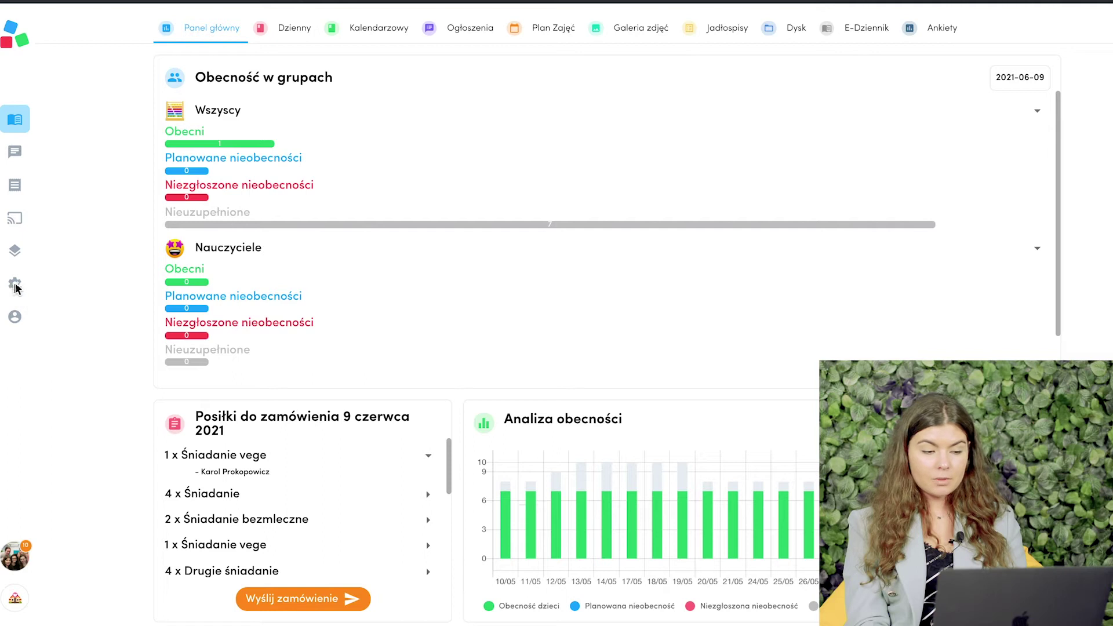
- Open the facility's Faktury i rozliczenia settings at the Faktury dla rodziców section
{"action": "left_click", "coordinate": [15, 286]}
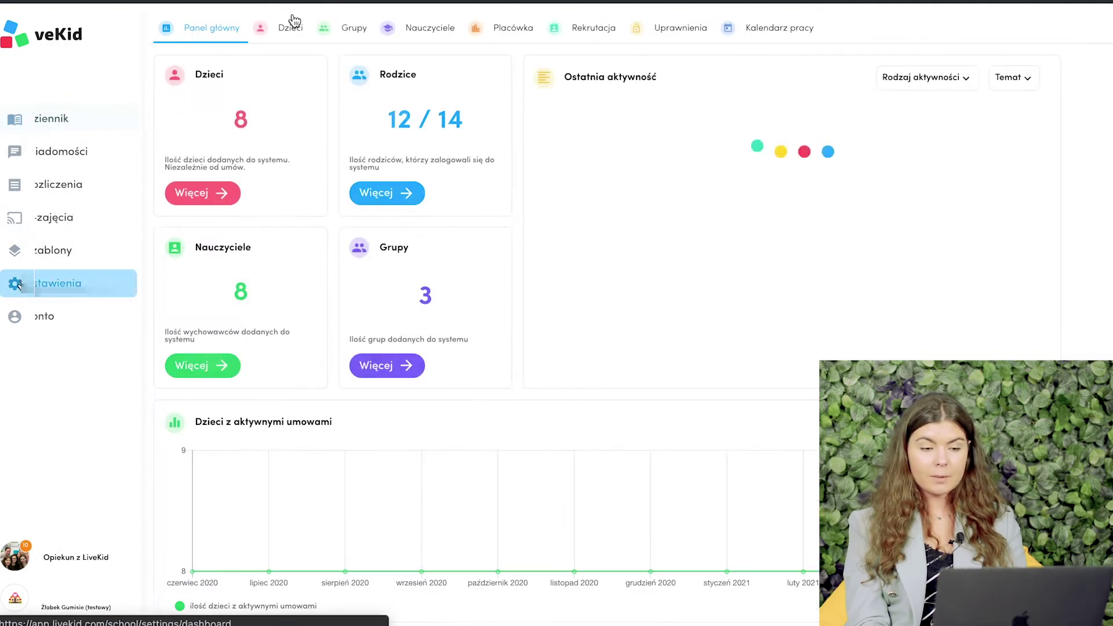
{"action": "left_click", "coordinate": [510, 29]}
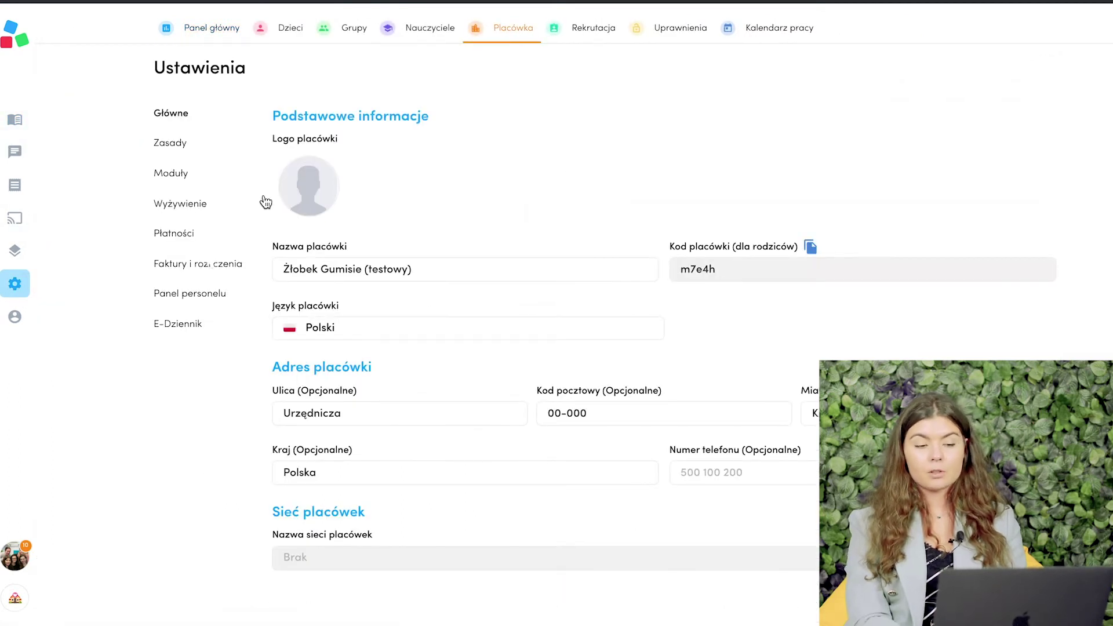
{"action": "left_click", "coordinate": [202, 266]}
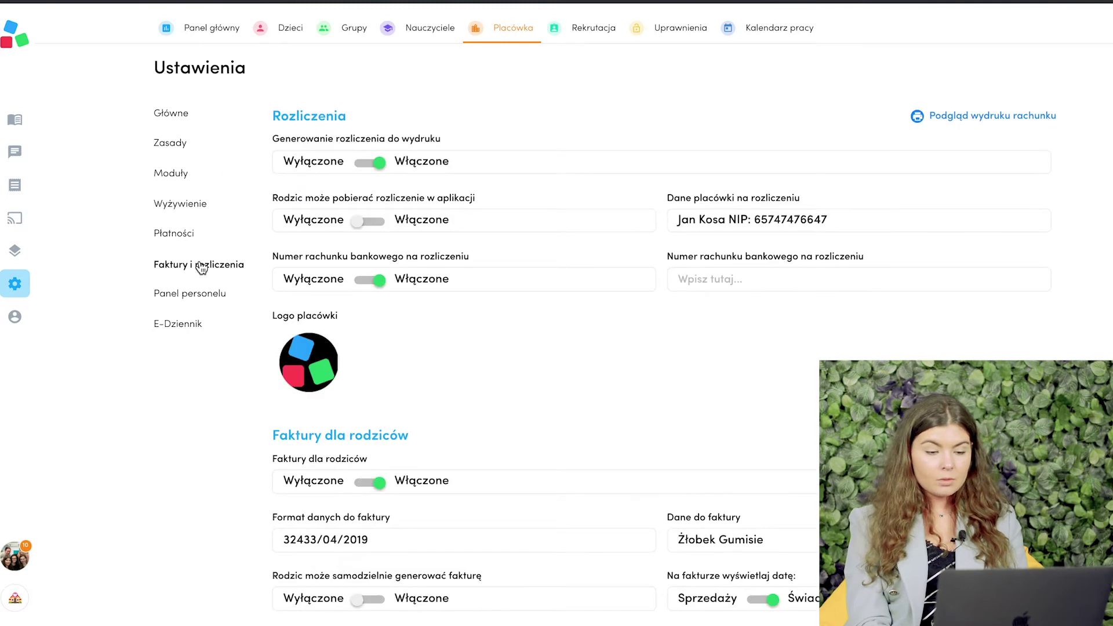
{"action": "scroll", "coordinate": [343, 312], "scroll_direction": "down", "scroll_amount": 3}
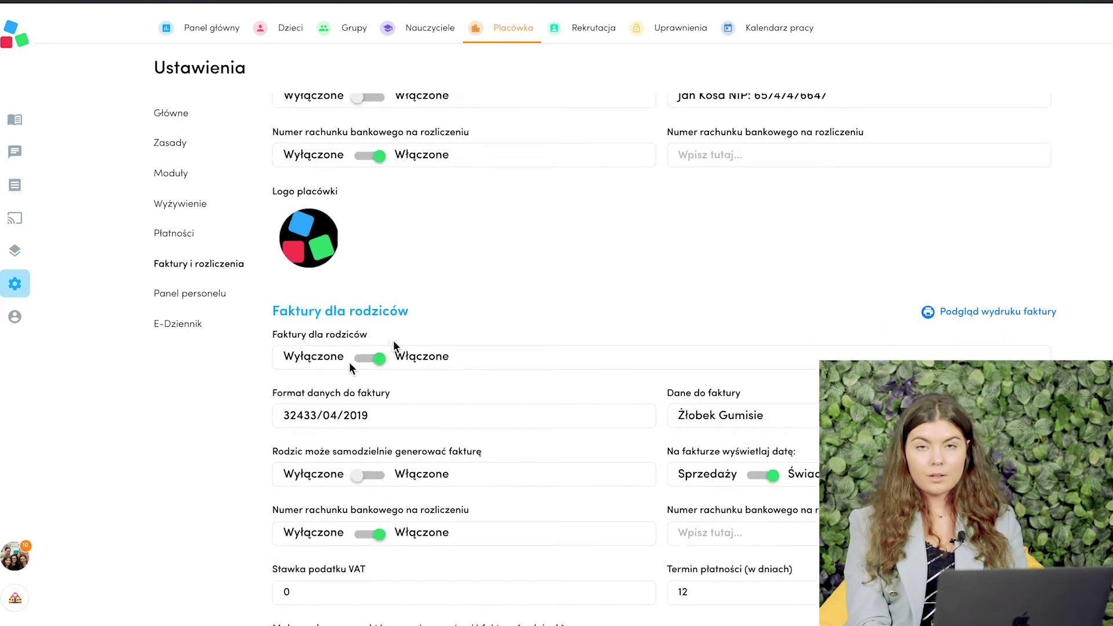
{"action": "scroll", "coordinate": [412, 382], "scroll_direction": "down", "scroll_amount": 2}
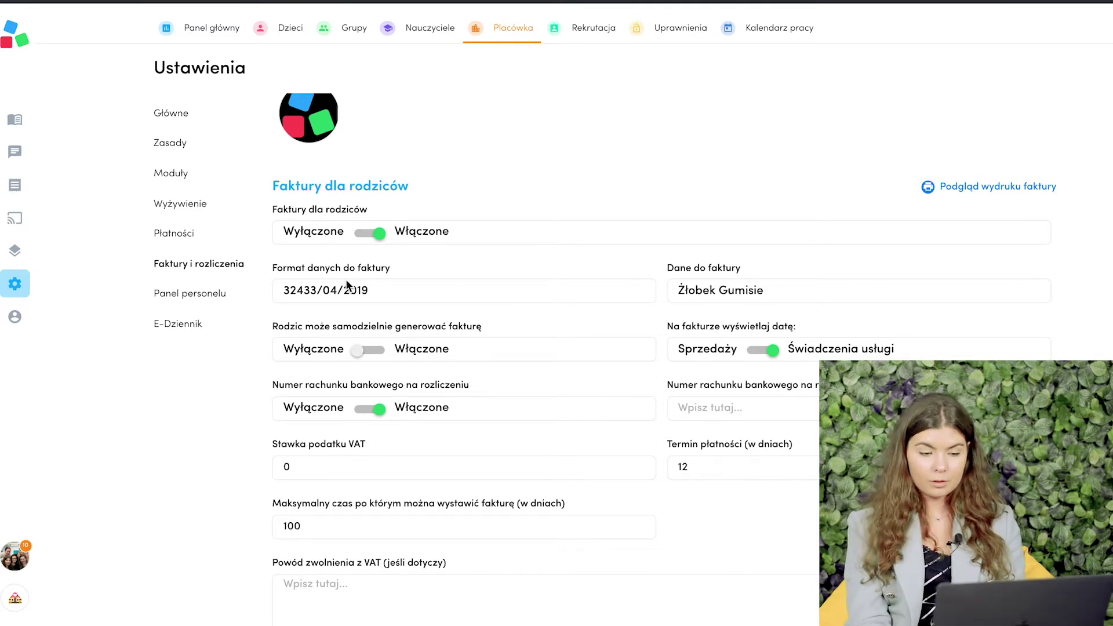
- Save the invoice number format as Identyfikator fakturowy dziecka, MM and RRRR, and view the seller details used for invoices
{"action": "left_click", "coordinate": [346, 290]}
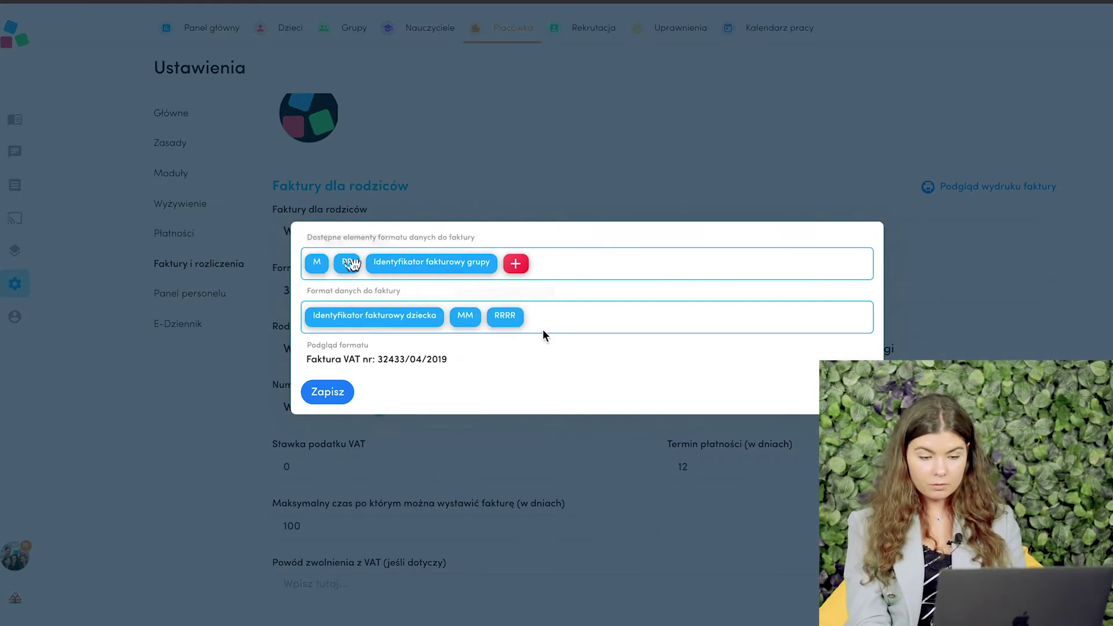
{"action": "mouse_move", "coordinate": [508, 315]}
{"action": "left_mouse_down"}
{"action": "mouse_move", "coordinate": [529, 281]}
{"action": "mouse_move", "coordinate": [522, 262]}
{"action": "mouse_move", "coordinate": [519, 311]}
{"action": "mouse_move", "coordinate": [498, 302]}
{"action": "mouse_move", "coordinate": [528, 288]}
{"action": "mouse_move", "coordinate": [515, 316]}
{"action": "left_mouse_up"}
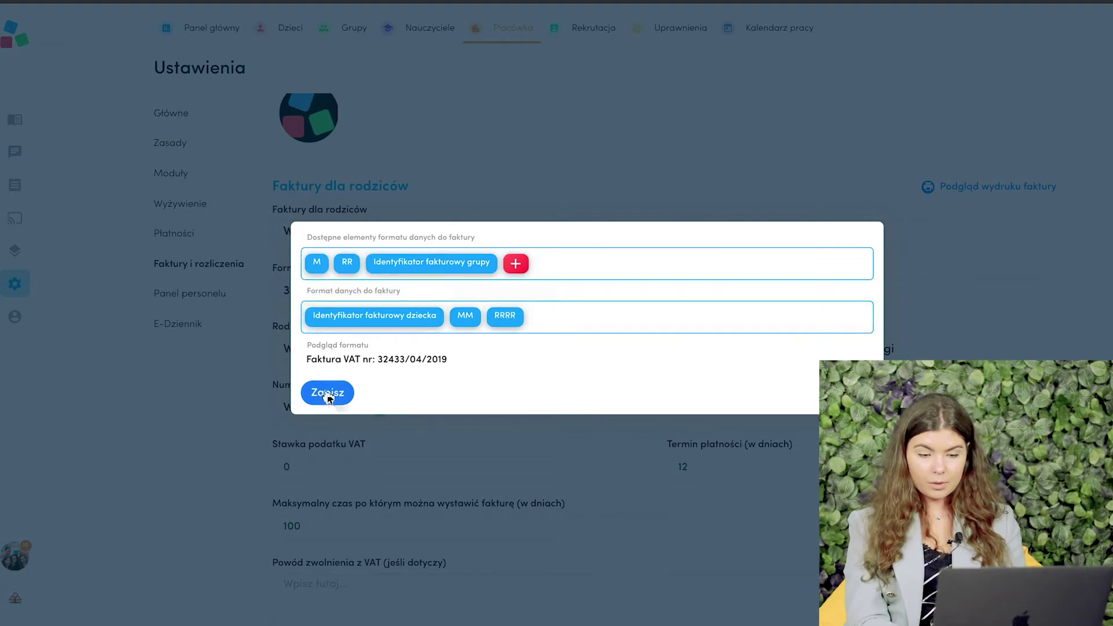
{"action": "left_click", "coordinate": [325, 392]}
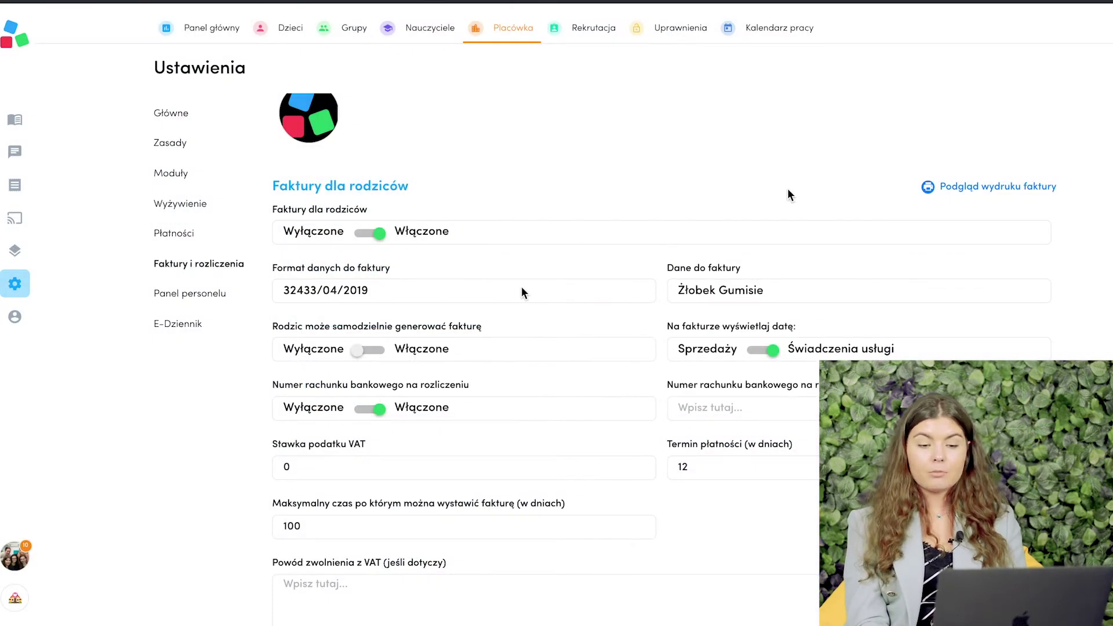
{"action": "left_click", "coordinate": [738, 291]}
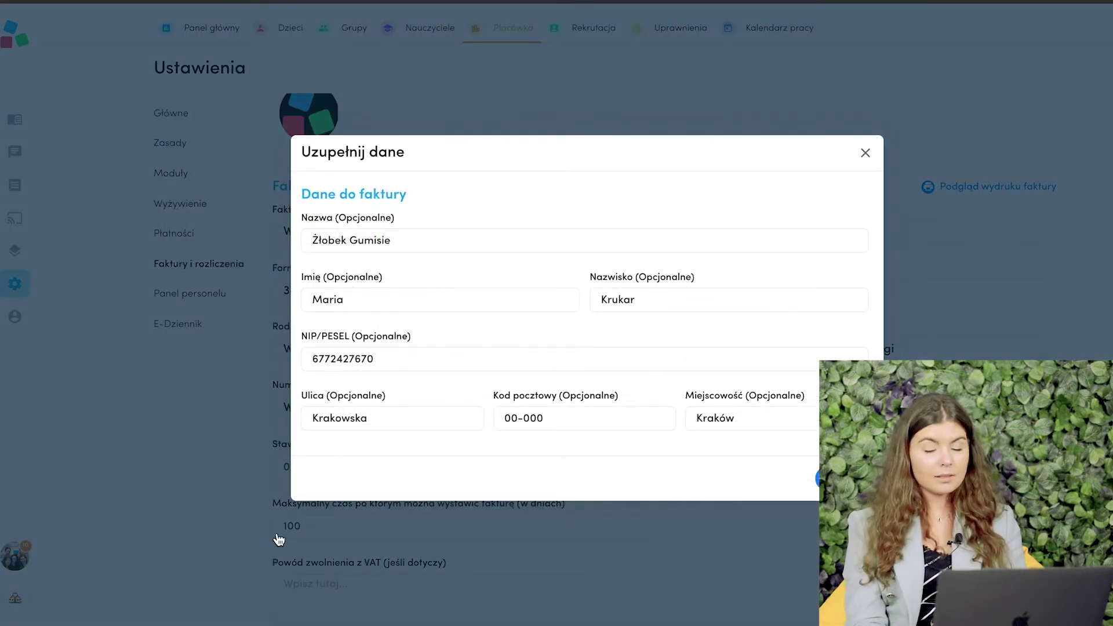
{"action": "left_click", "coordinate": [866, 156]}
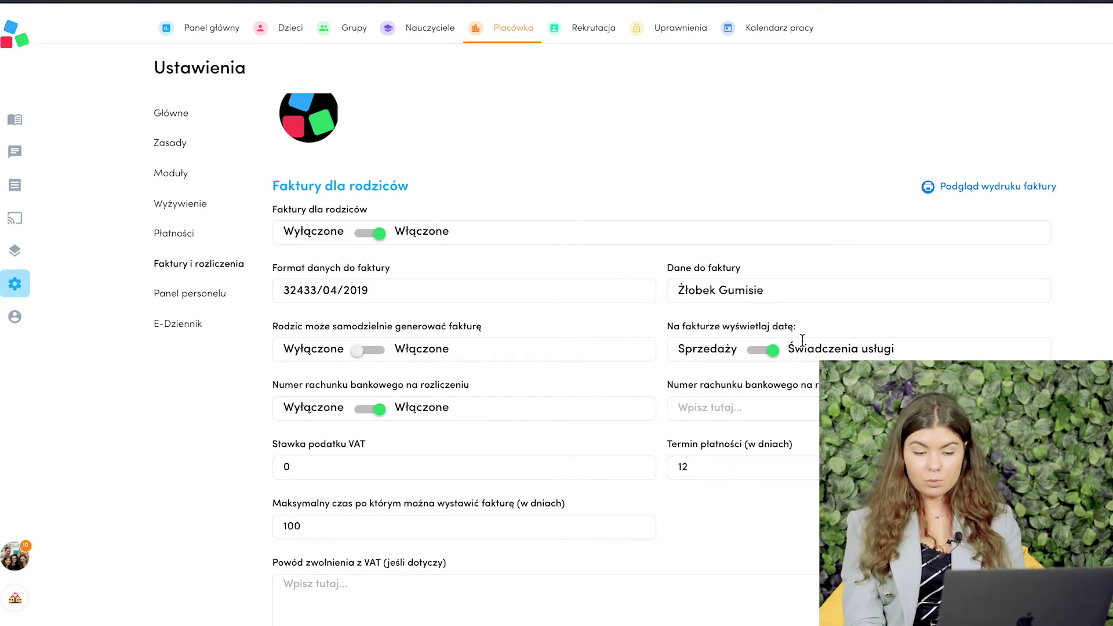
- Set parent invoices to display the Świadczenia usługi date and switch off the bank account number on them
{"action": "left_click", "coordinate": [760, 352]}
{"action": "left_click", "coordinate": [761, 352]}
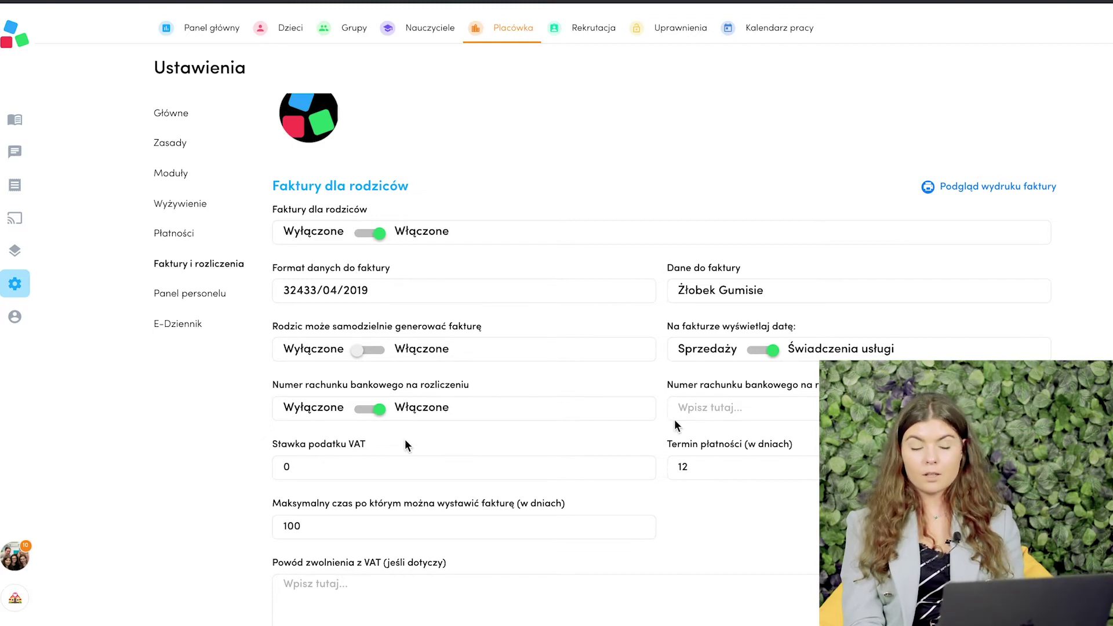
{"action": "left_click", "coordinate": [365, 410]}
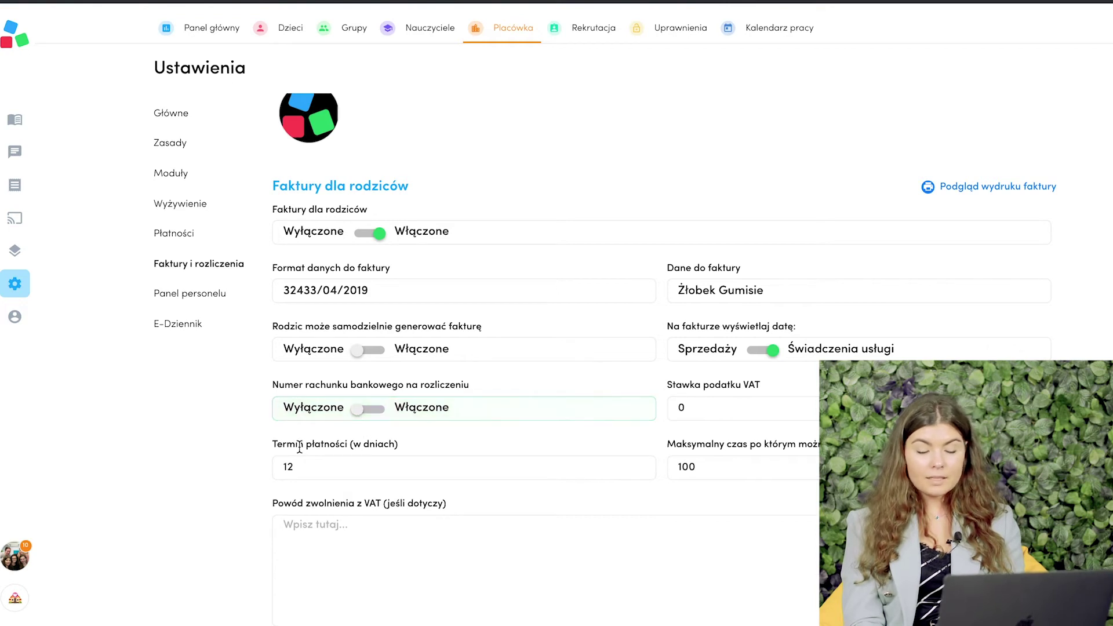
- Examine the VAT rate, VAT exemption reason, payment term and maximum invoicing time settings for parent invoices
{"action": "left_click_drag", "start_coordinate": [695, 386], "coordinate": [794, 385]}
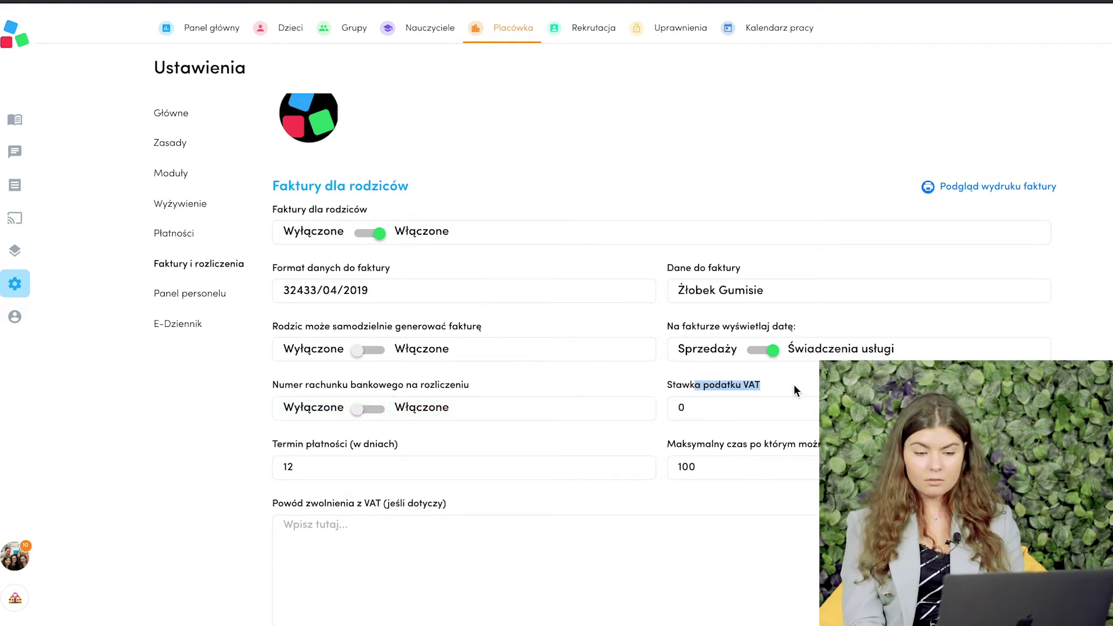
{"action": "left_click", "coordinate": [704, 409]}
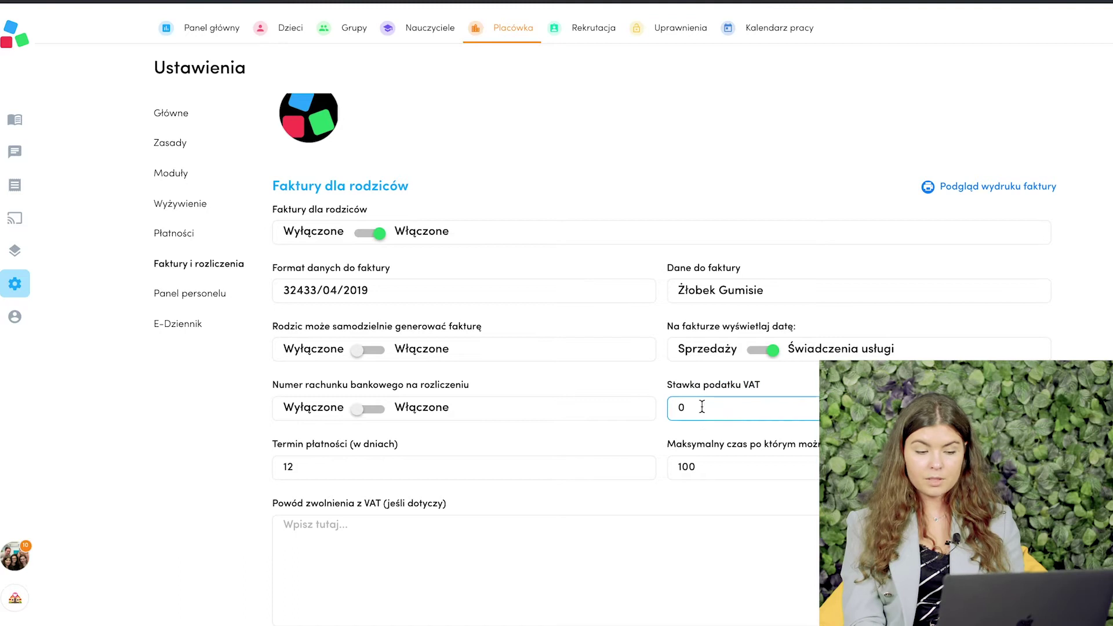
{"action": "left_click", "coordinate": [272, 520]}
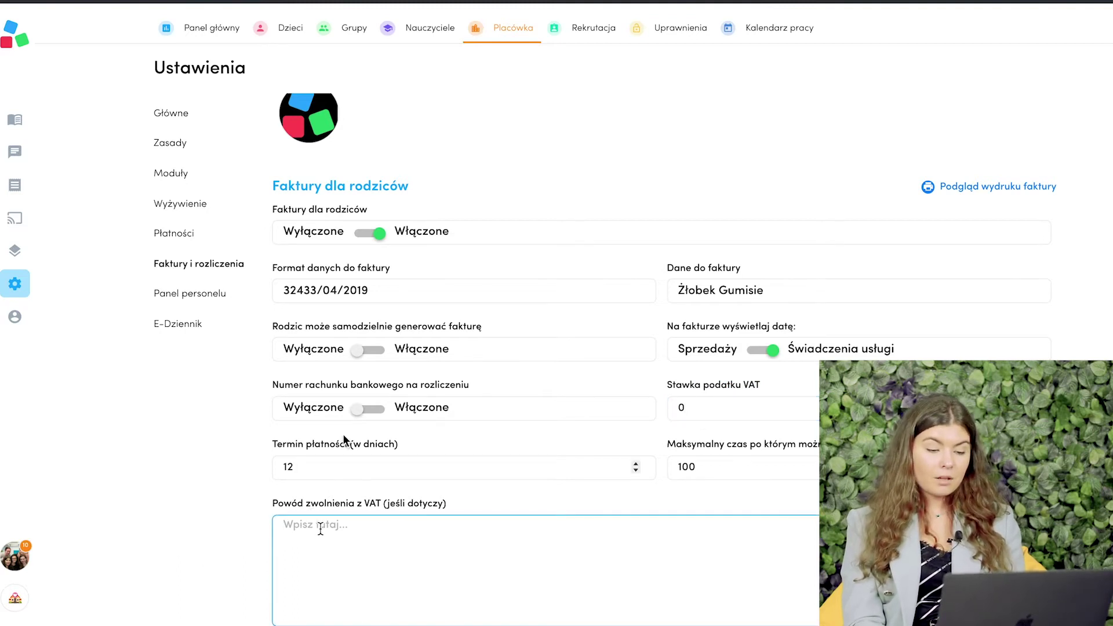
{"action": "left_click_drag", "start_coordinate": [282, 444], "coordinate": [369, 447]}
{"action": "left_click", "coordinate": [325, 470]}
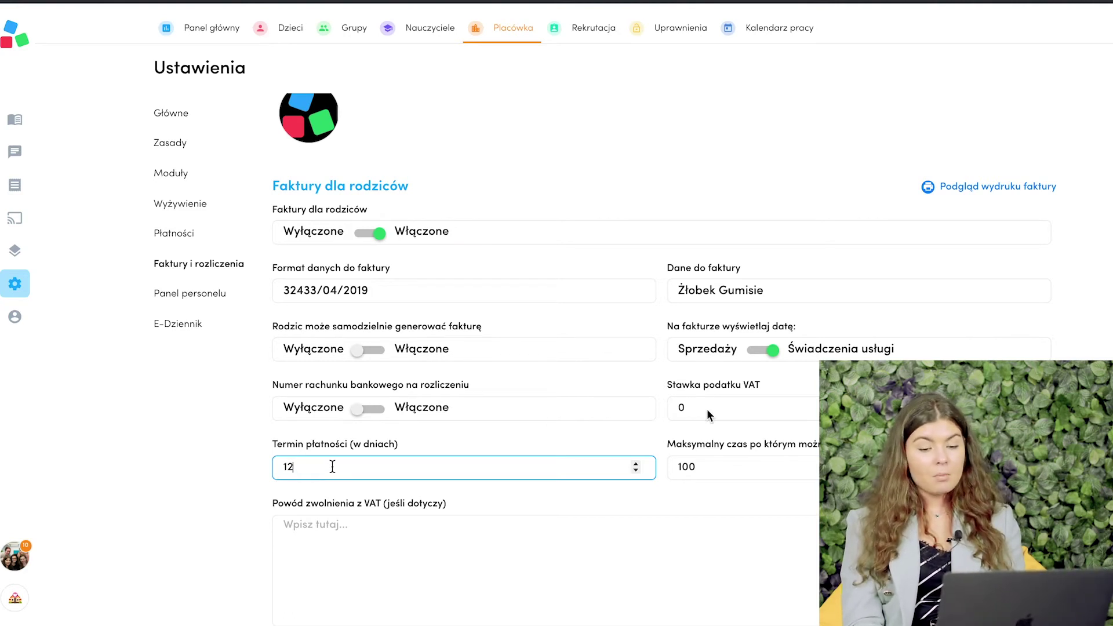
{"action": "left_click_drag", "start_coordinate": [737, 444], "coordinate": [819, 444]}
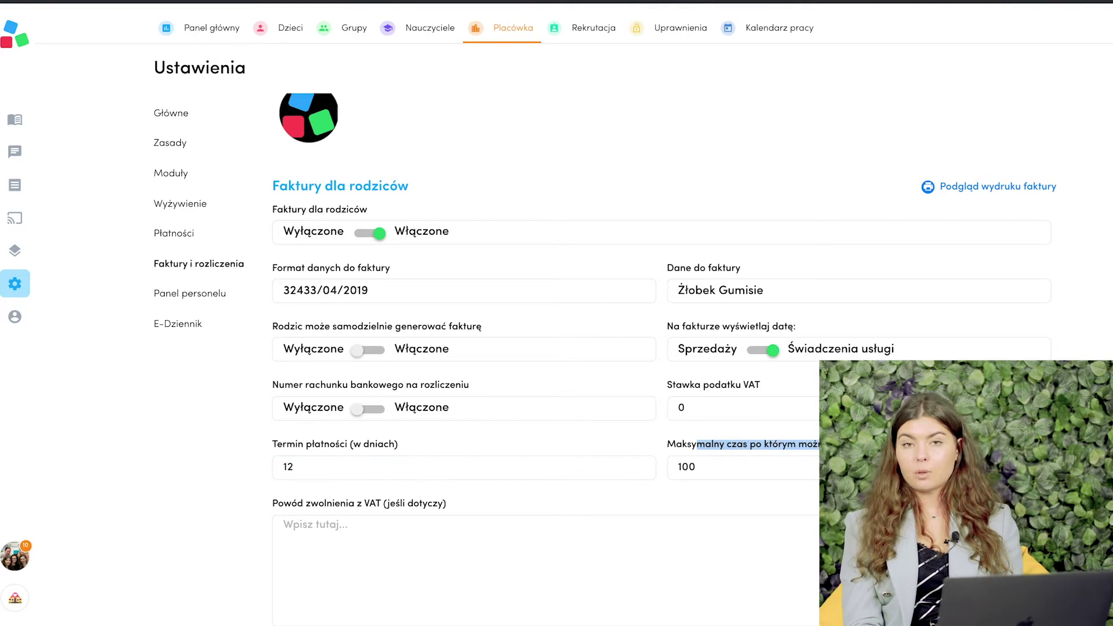
{"action": "left_click", "coordinate": [841, 452]}
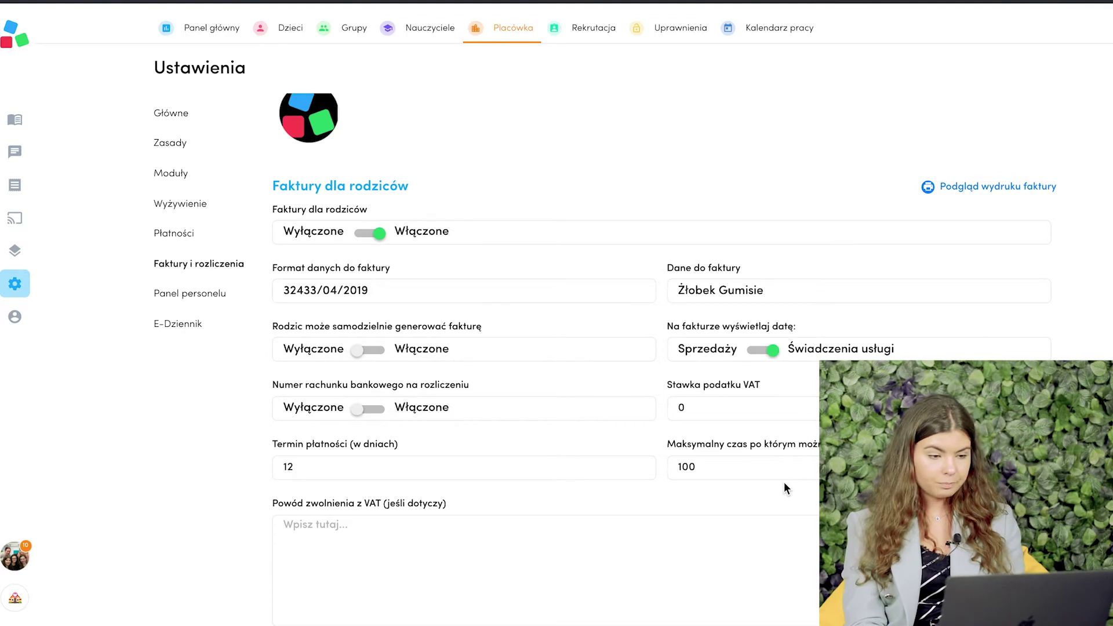
- Open the monthly settlement summary in Rozliczenia and filter it to the date 2021-07-15
{"action": "mouse_move", "coordinate": [24, 174]}
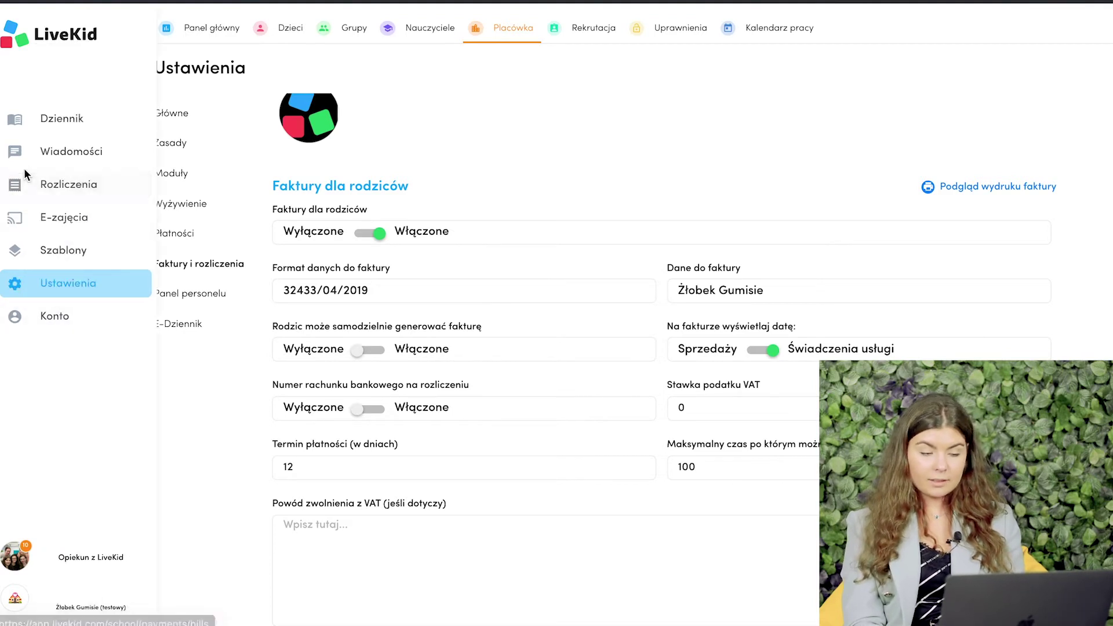
{"action": "left_click", "coordinate": [23, 185]}
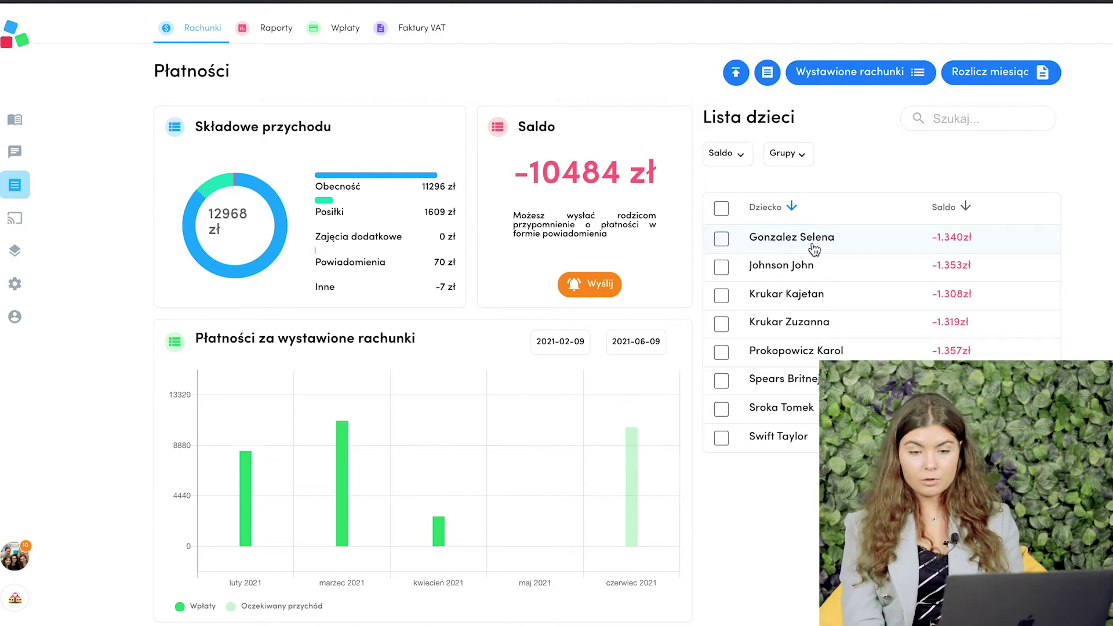
{"action": "left_click", "coordinate": [965, 71]}
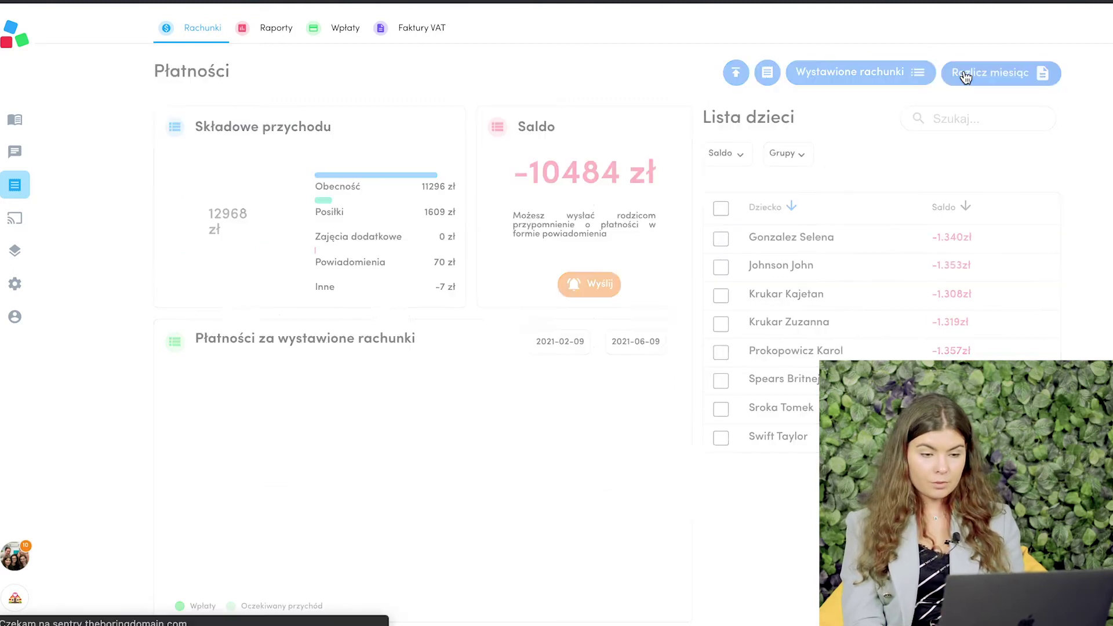
{"action": "left_click", "coordinate": [359, 122]}
{"action": "left_click", "coordinate": [661, 215]}
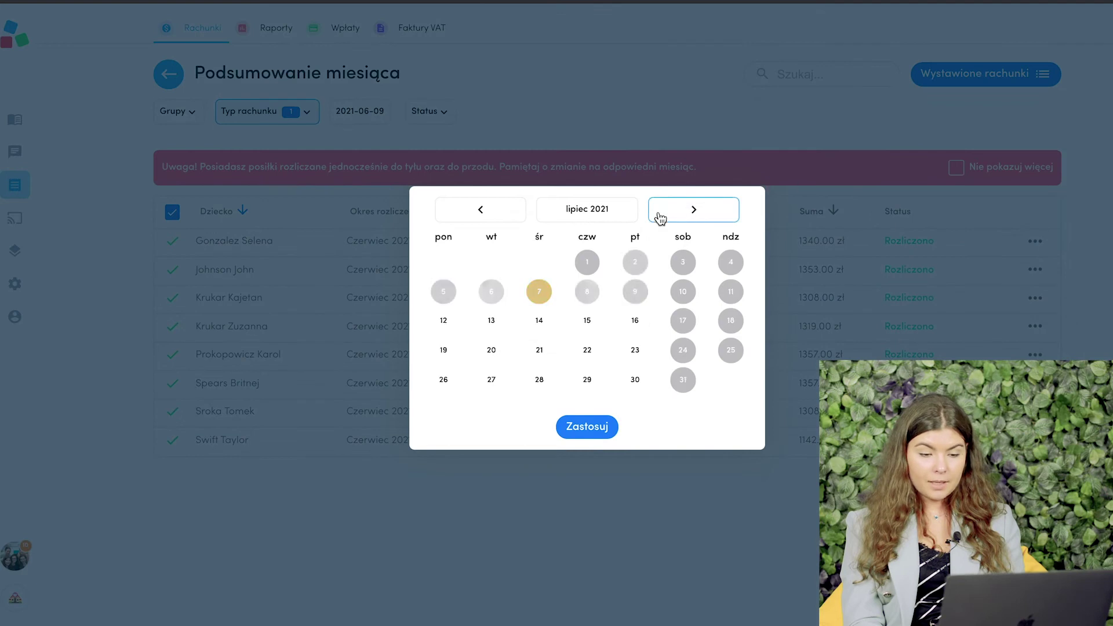
{"action": "left_click", "coordinate": [585, 321]}
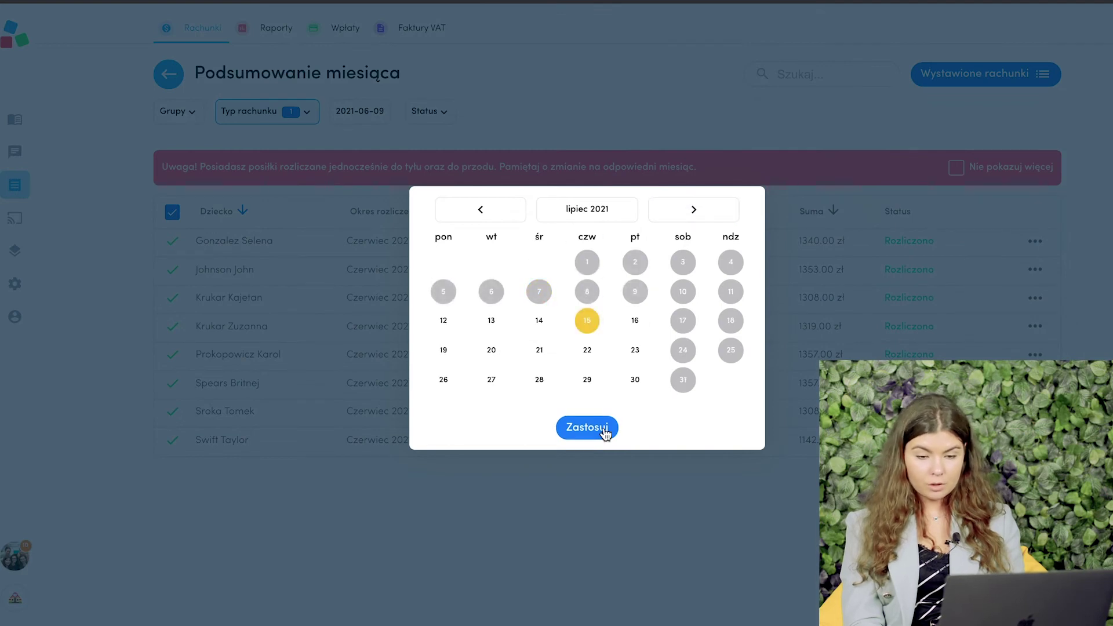
{"action": "left_click", "coordinate": [605, 427]}
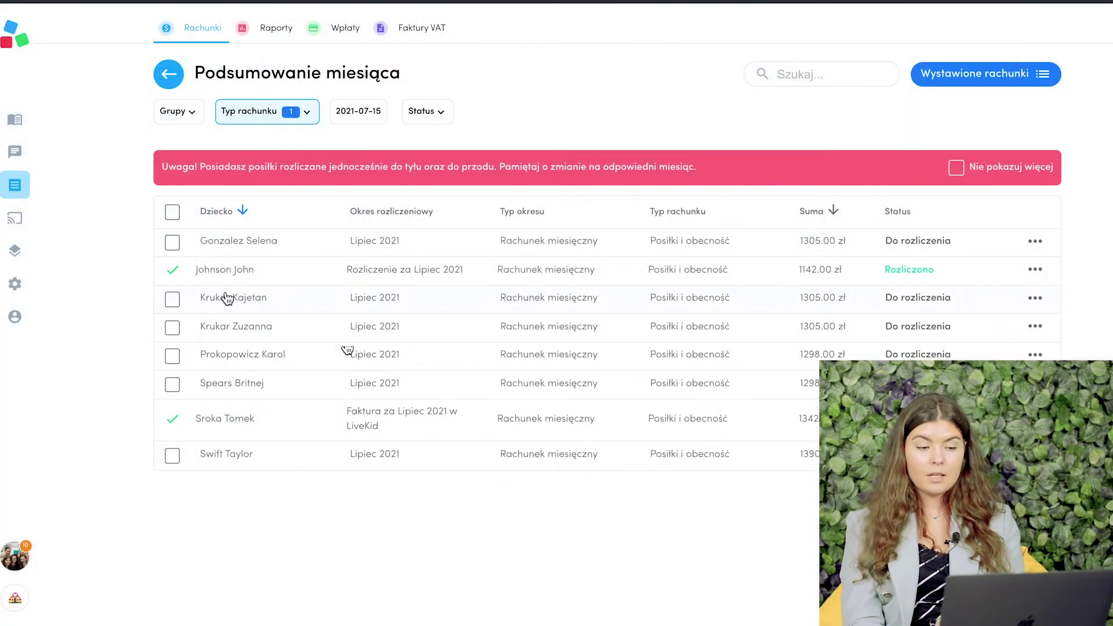
- Select all unsettled children, set Faktura VAT to Tak for their Lipiec 2021 bills, and close the dialog without issuing them
{"action": "left_click", "coordinate": [176, 216]}
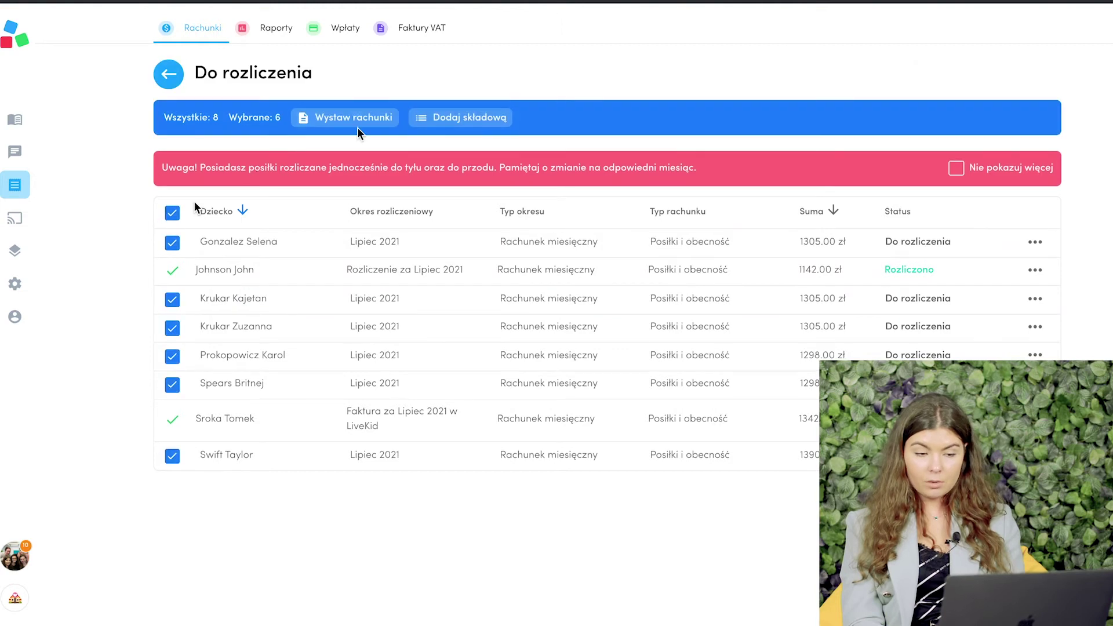
{"action": "left_click", "coordinate": [389, 119]}
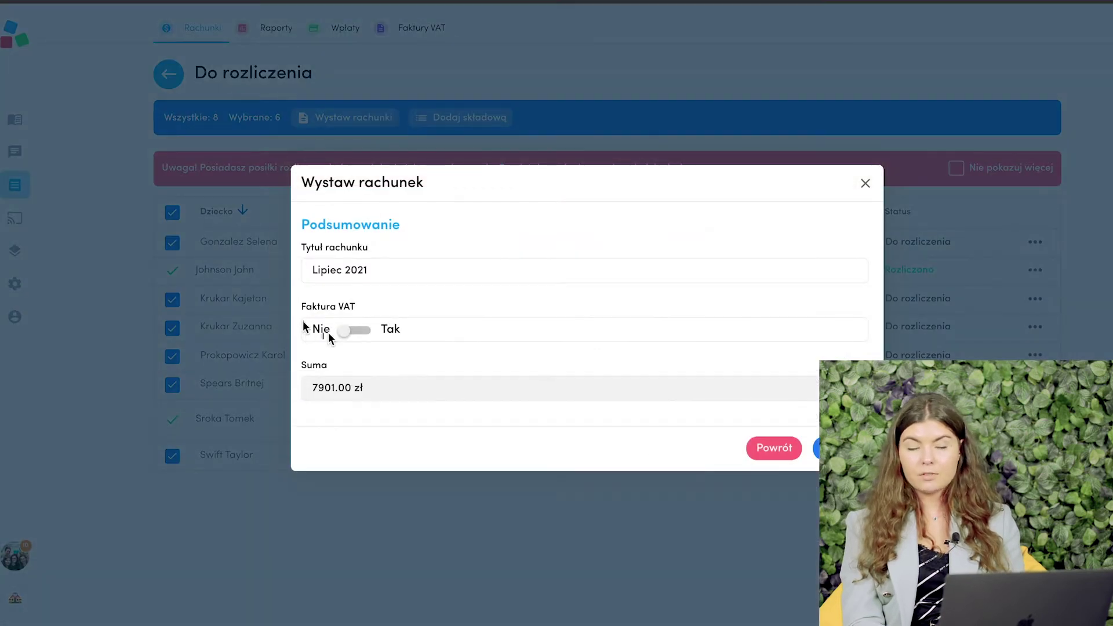
{"action": "left_click", "coordinate": [364, 333]}
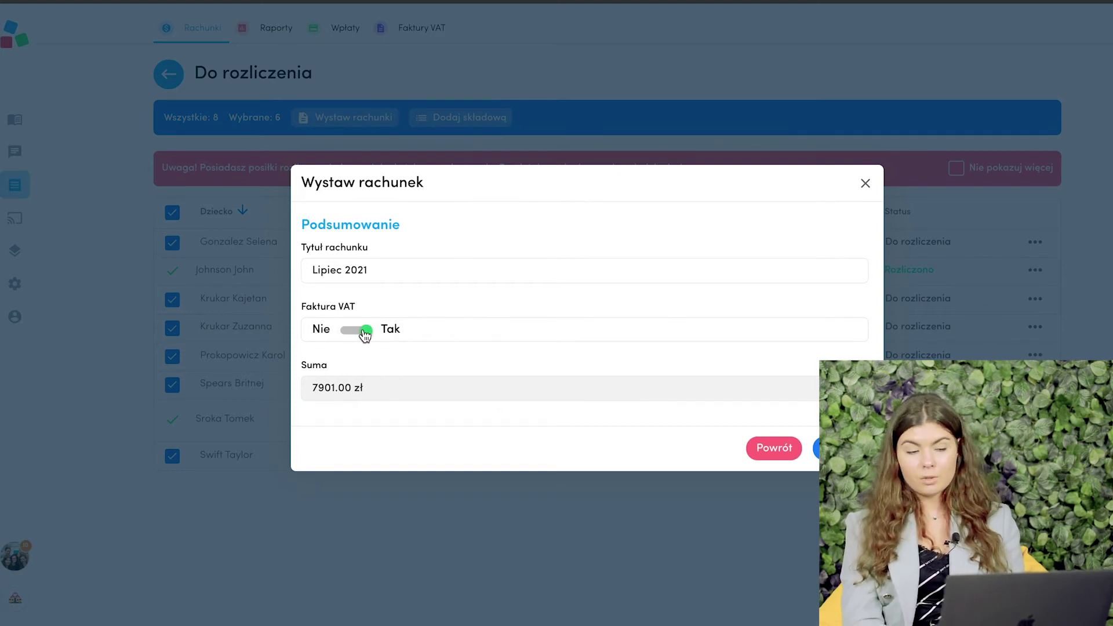
{"action": "left_click", "coordinate": [569, 72]}
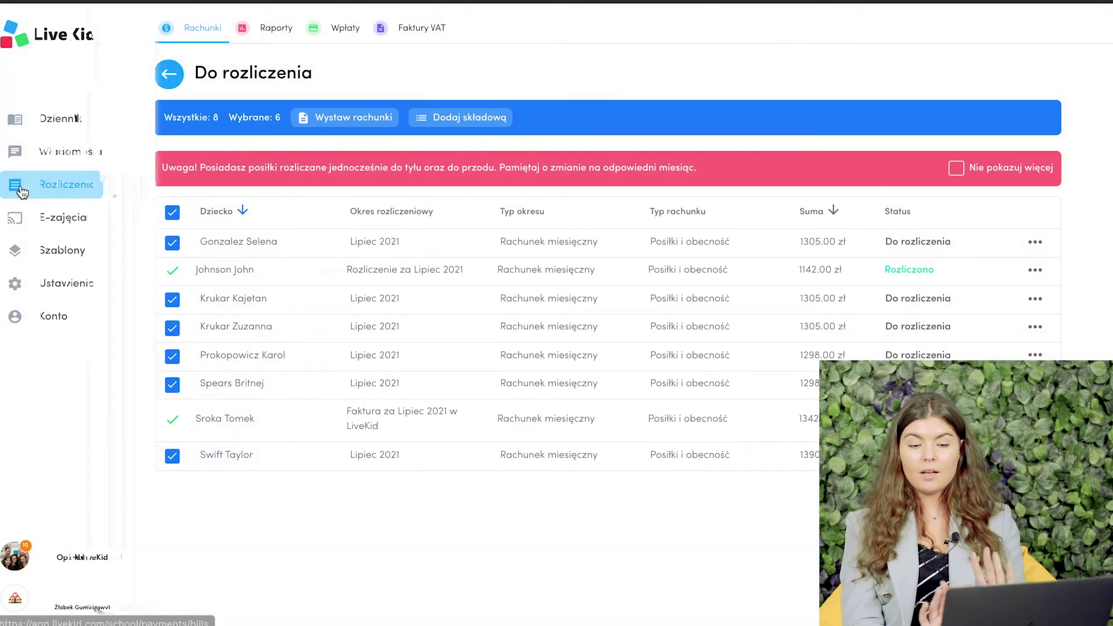
- Generate a VAT invoice from the first listed child's Czerwiec 2021 bill and open the invoice document
{"action": "left_click", "coordinate": [23, 186]}
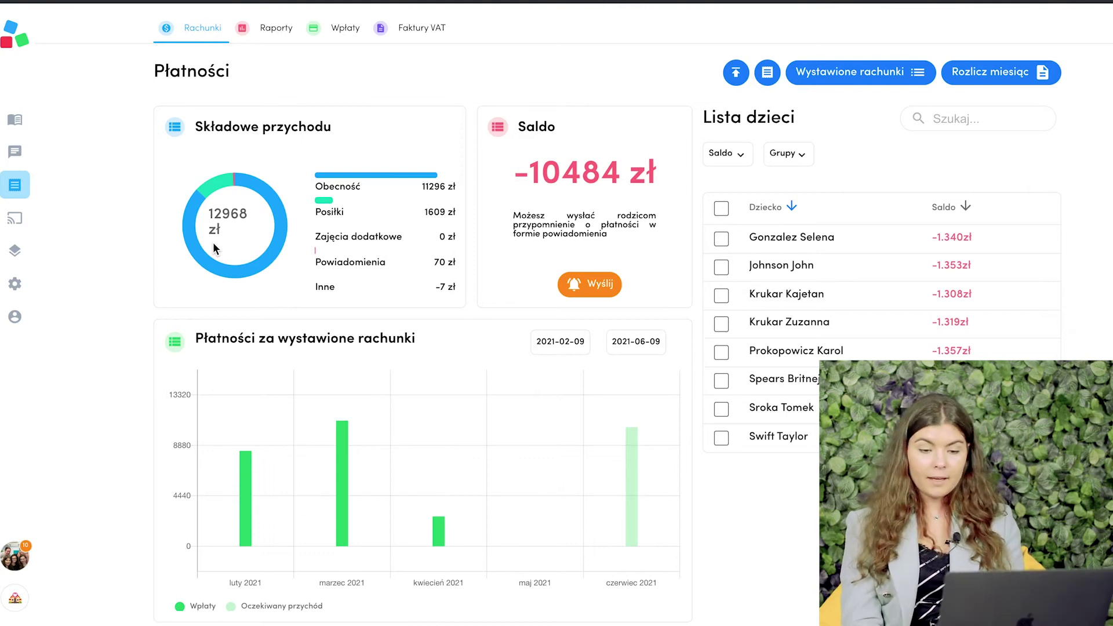
{"action": "left_click", "coordinate": [873, 239]}
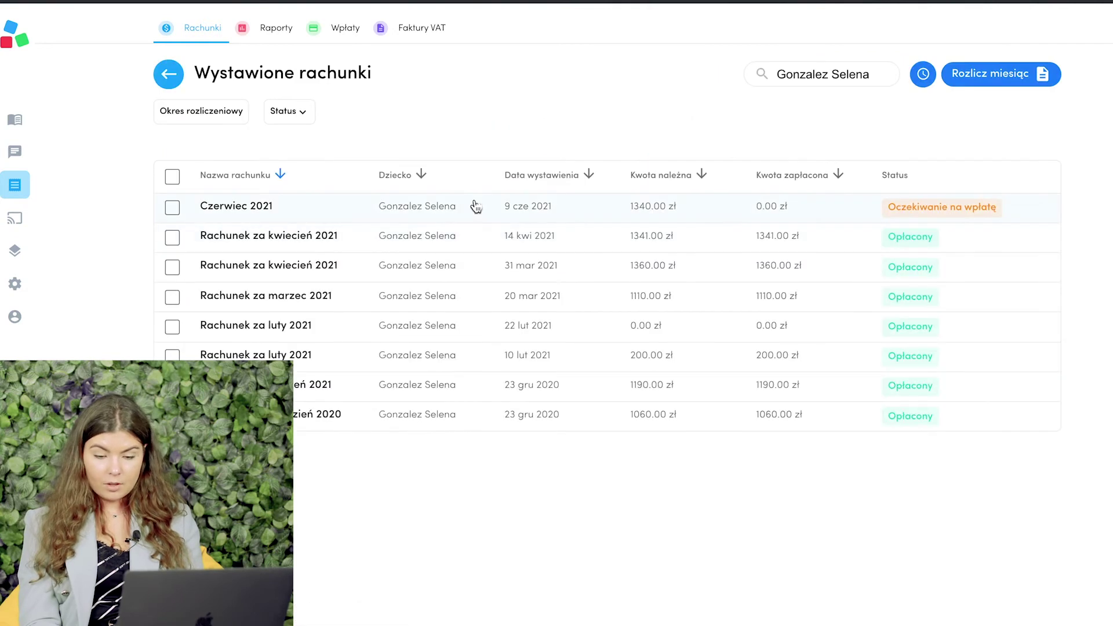
{"action": "left_click", "coordinate": [474, 207]}
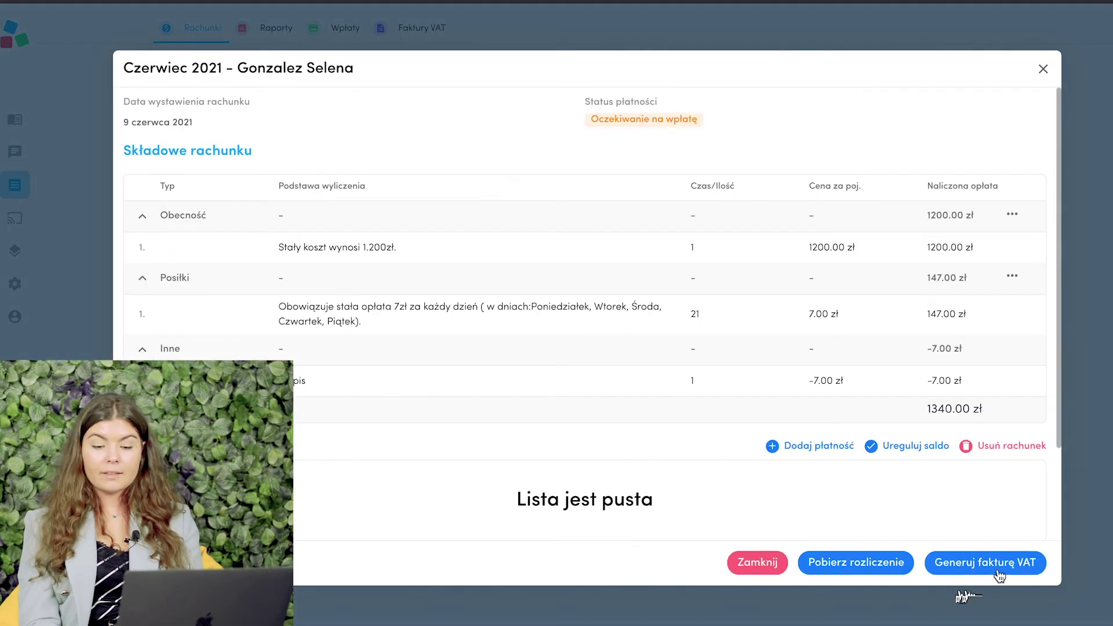
{"action": "left_click", "coordinate": [998, 573]}
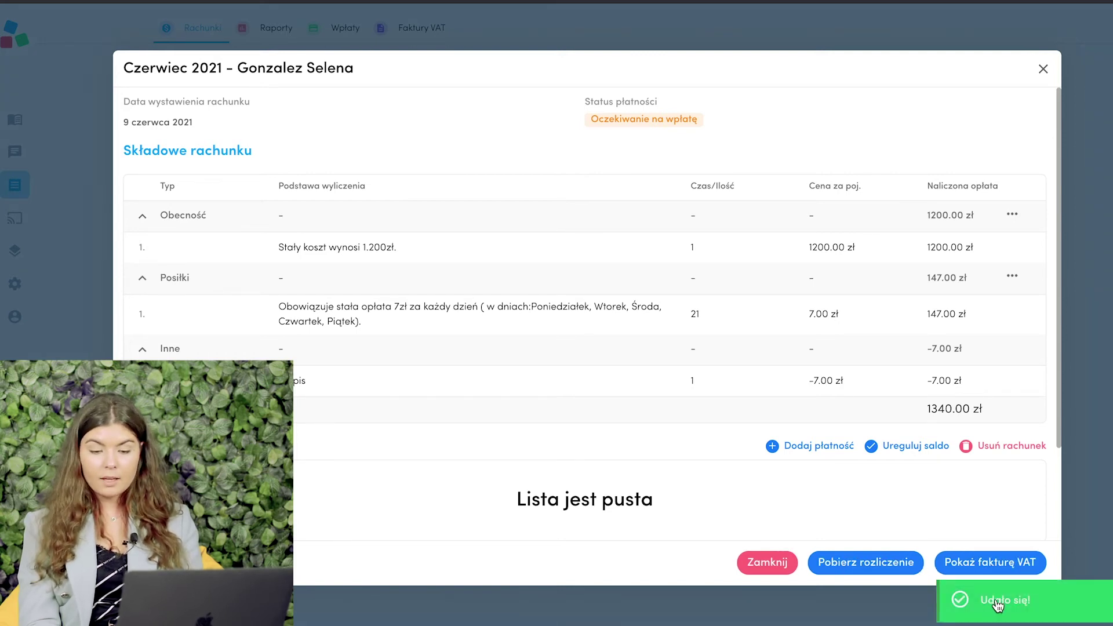
{"action": "left_click", "coordinate": [993, 565]}
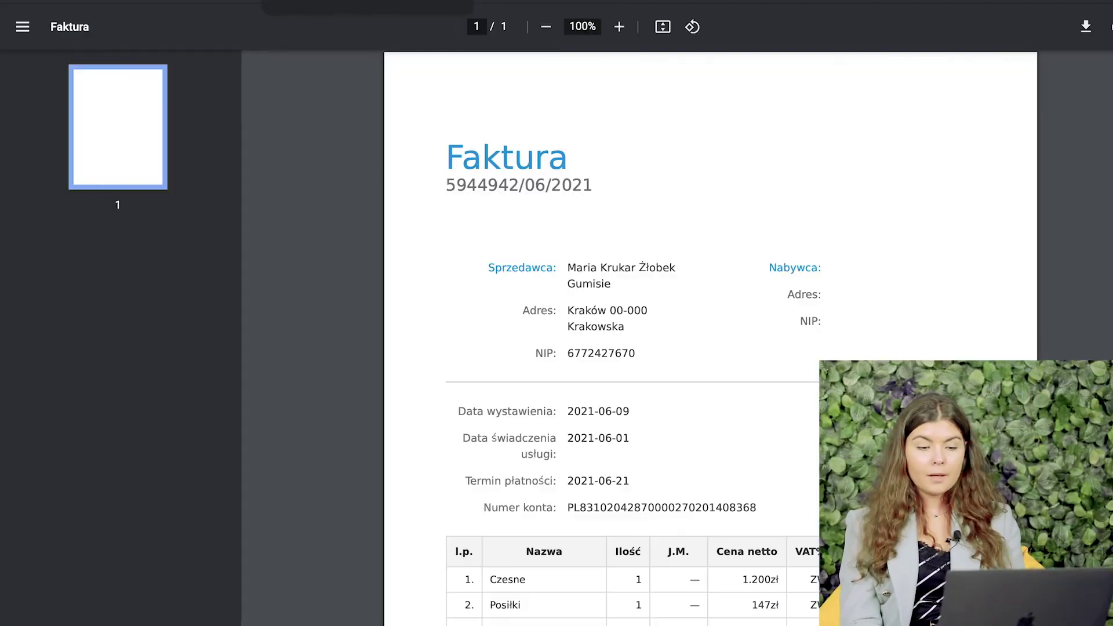
- Examine the heading and number of the generated invoice
{"action": "double_click", "coordinate": [499, 156]}
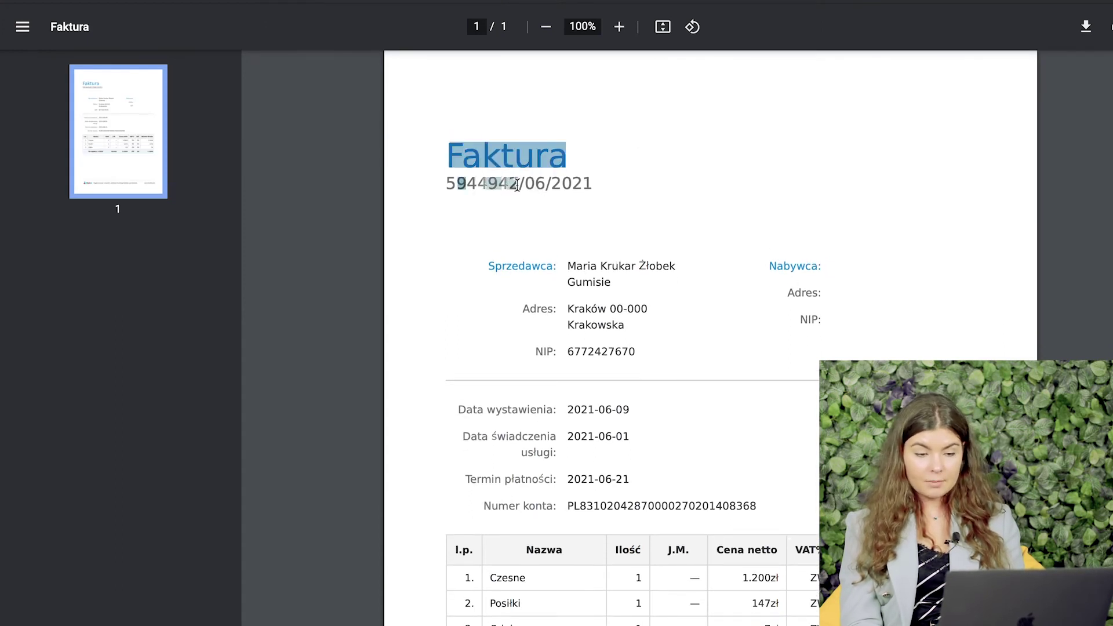
{"action": "left_click_drag", "start_coordinate": [523, 184], "coordinate": [640, 186]}
{"action": "left_click", "coordinate": [639, 185]}
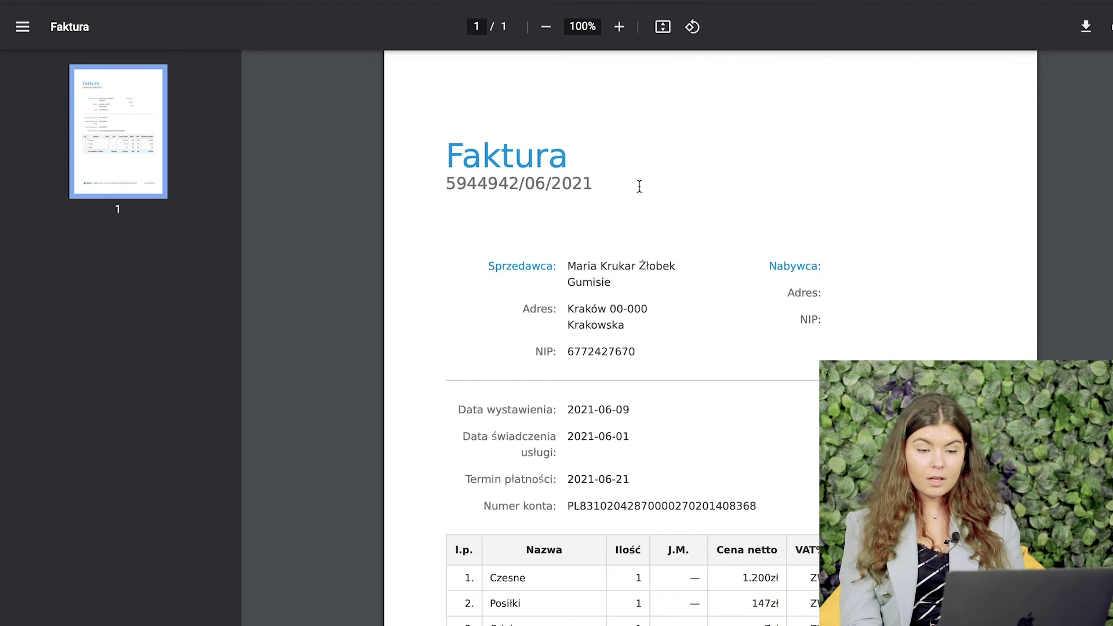
- Examine the seller and buyer details on the generated invoice, including the buyer's name, address and NIP fields
{"action": "scroll", "coordinate": [652, 247], "scroll_direction": "down", "scroll_amount": 1}
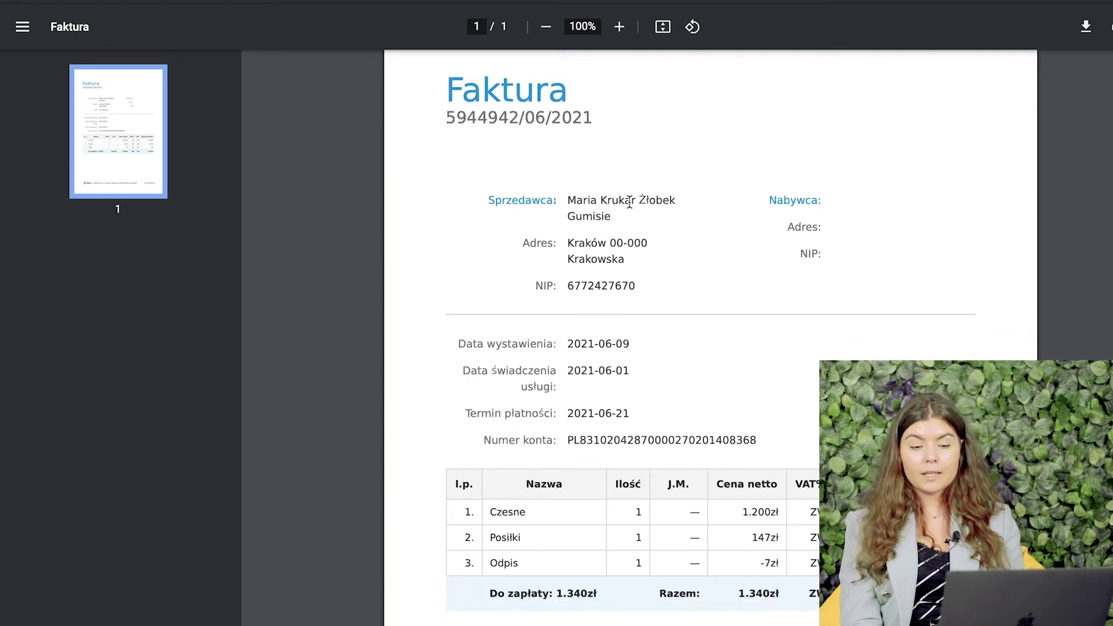
{"action": "left_click_drag", "start_coordinate": [603, 203], "coordinate": [651, 225]}
{"action": "left_click_drag", "start_coordinate": [770, 200], "coordinate": [851, 200]}
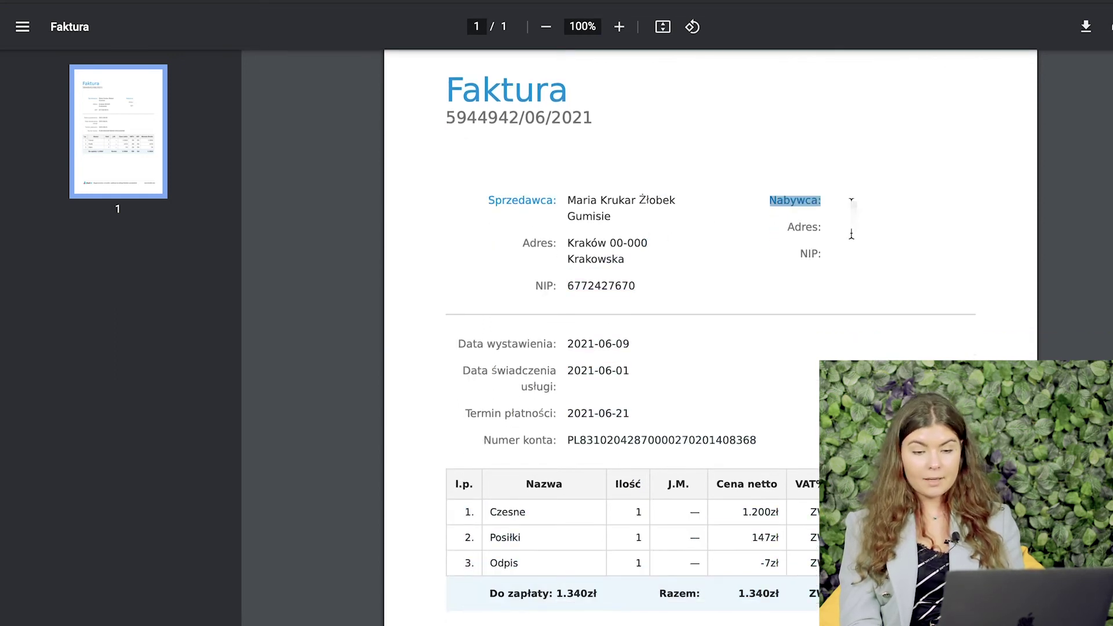
{"action": "left_click_drag", "start_coordinate": [847, 250], "coordinate": [826, 255]}
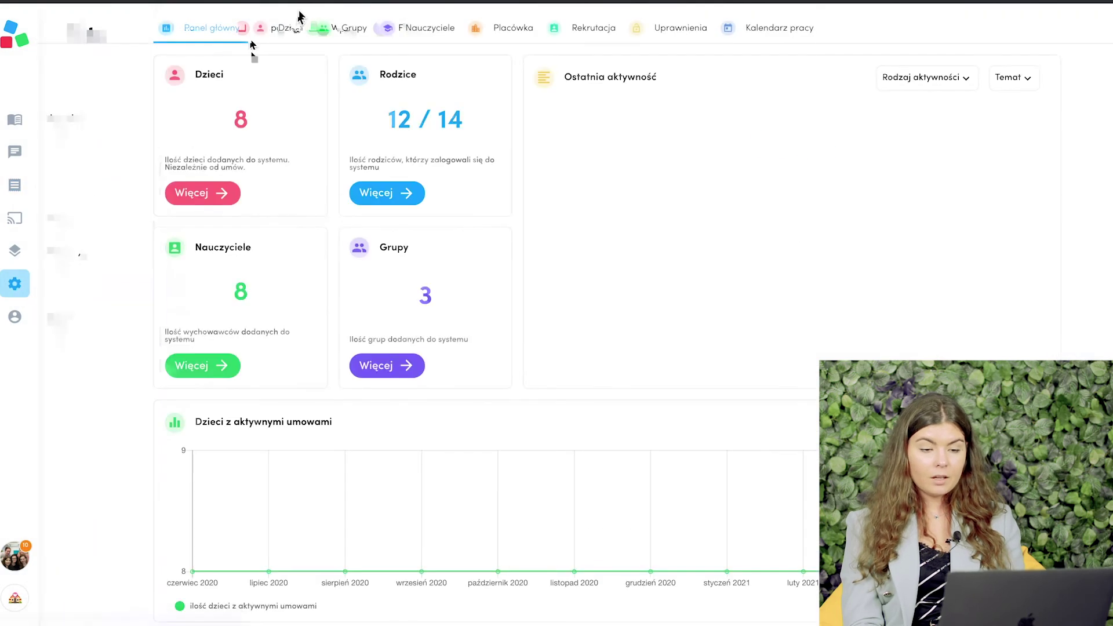
- Open the first child's profile in Dzieci, view the Dane do faktury form, and close it without filling it in
{"action": "left_click", "coordinate": [290, 27]}
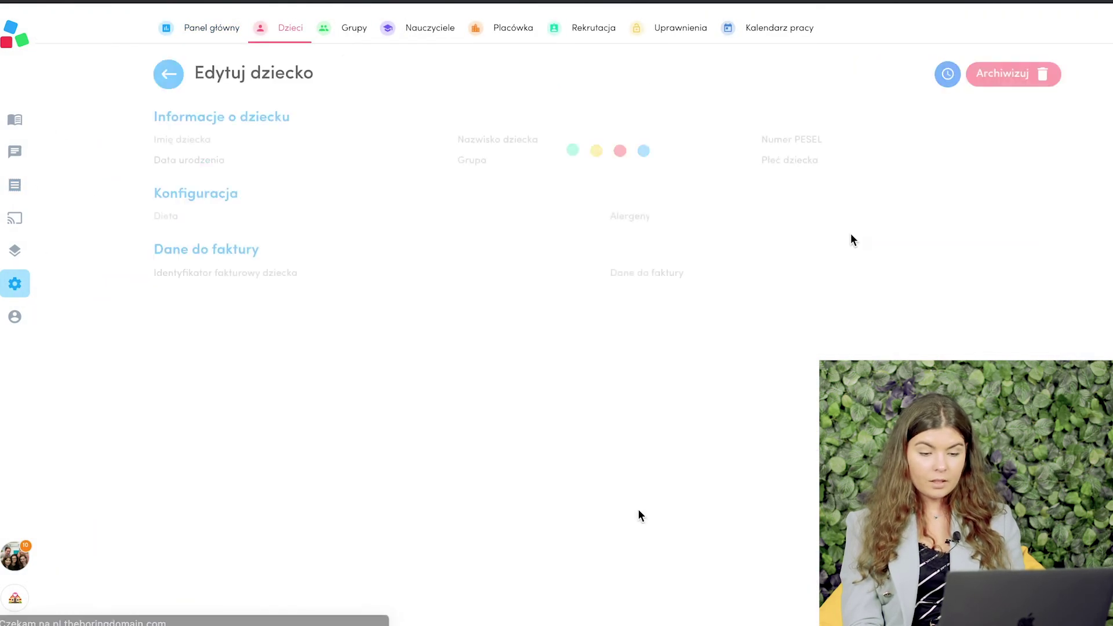
{"action": "scroll", "coordinate": [630, 524], "scroll_direction": "down", "scroll_amount": 4}
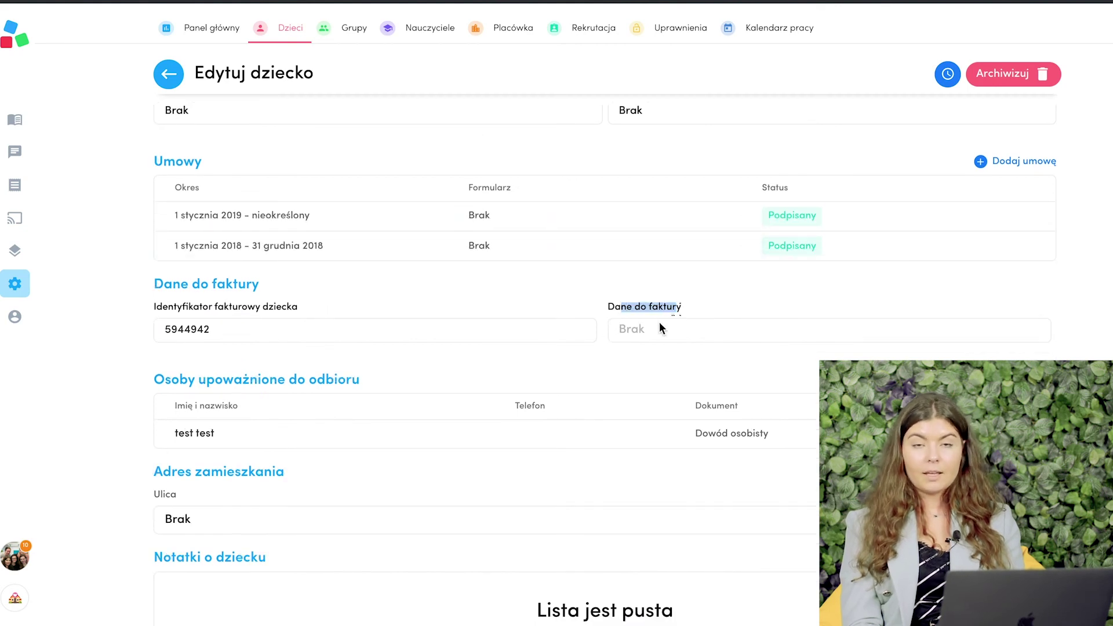
{"action": "left_click", "coordinate": [658, 322]}
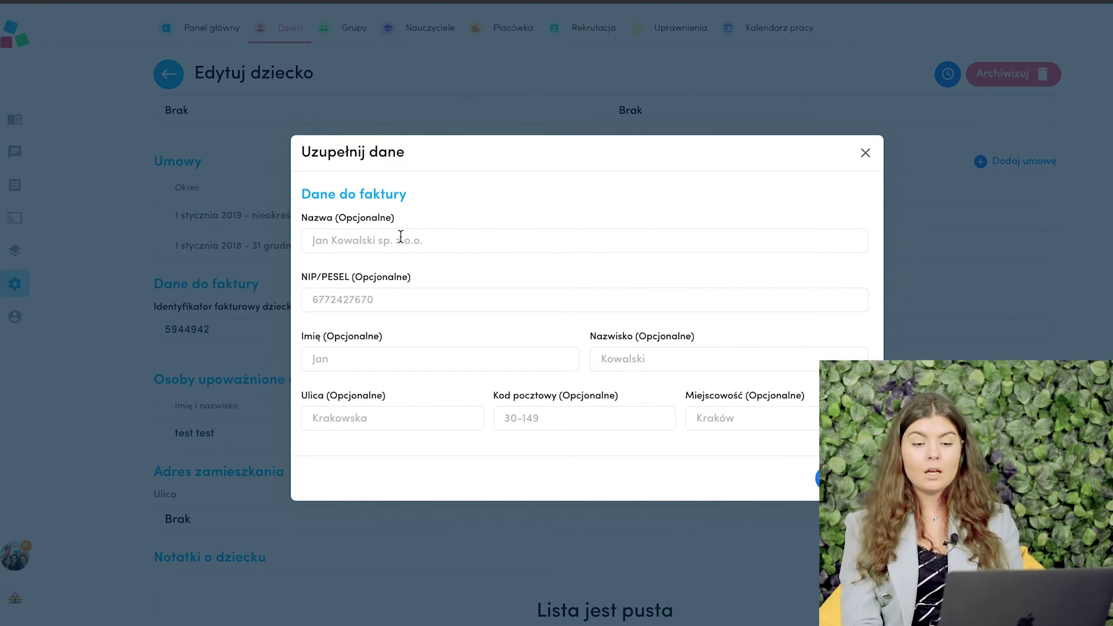
{"action": "left_click", "coordinate": [865, 156]}
- Delete the newest VAT invoice, issued 2021-06-09, from the Faktury VAT list
{"action": "left_click", "coordinate": [11, 187]}
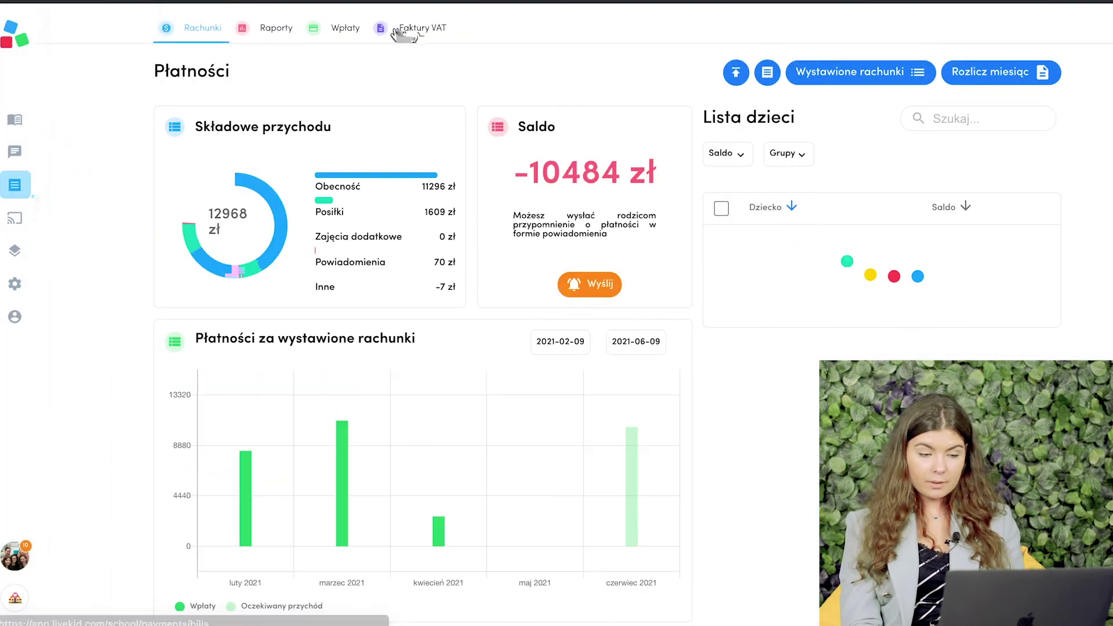
{"action": "left_click", "coordinate": [423, 29]}
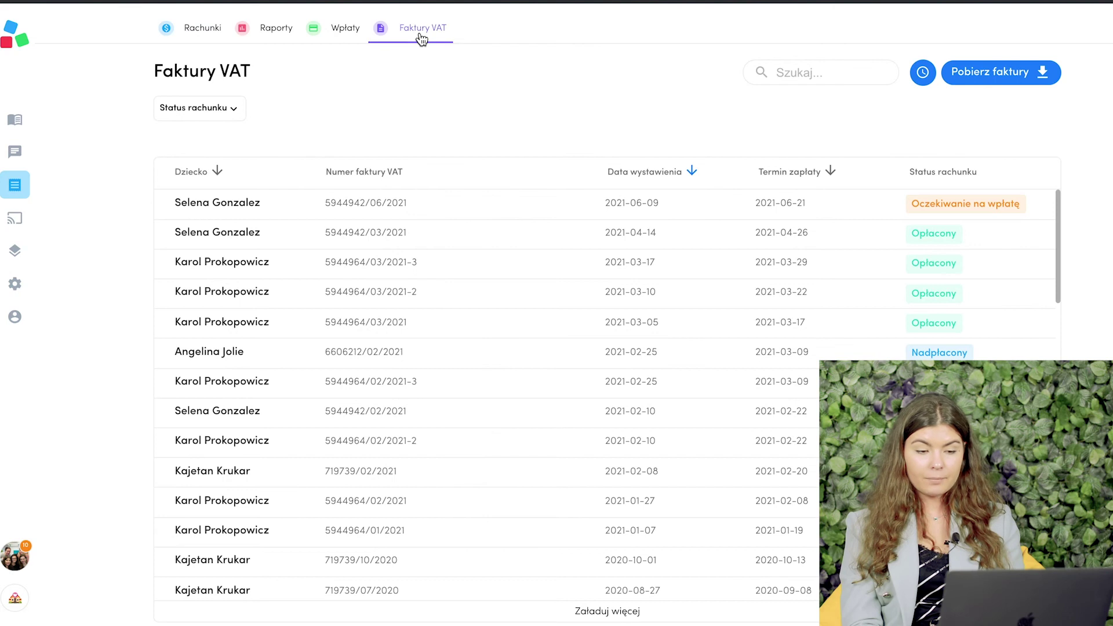
{"action": "left_click", "coordinate": [406, 214]}
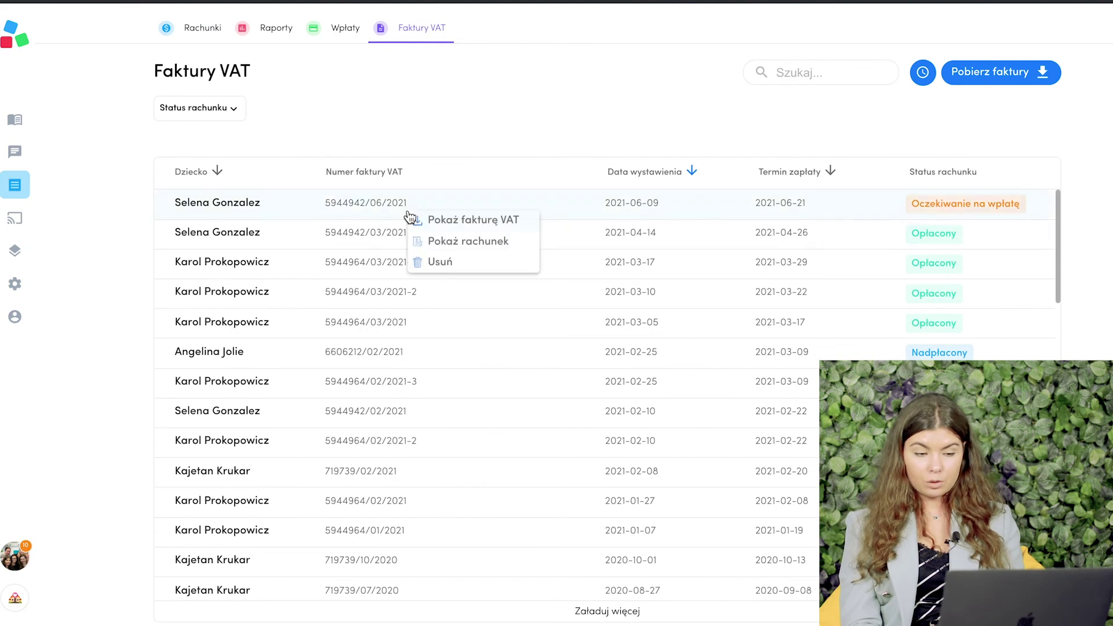
{"action": "left_click", "coordinate": [447, 263]}
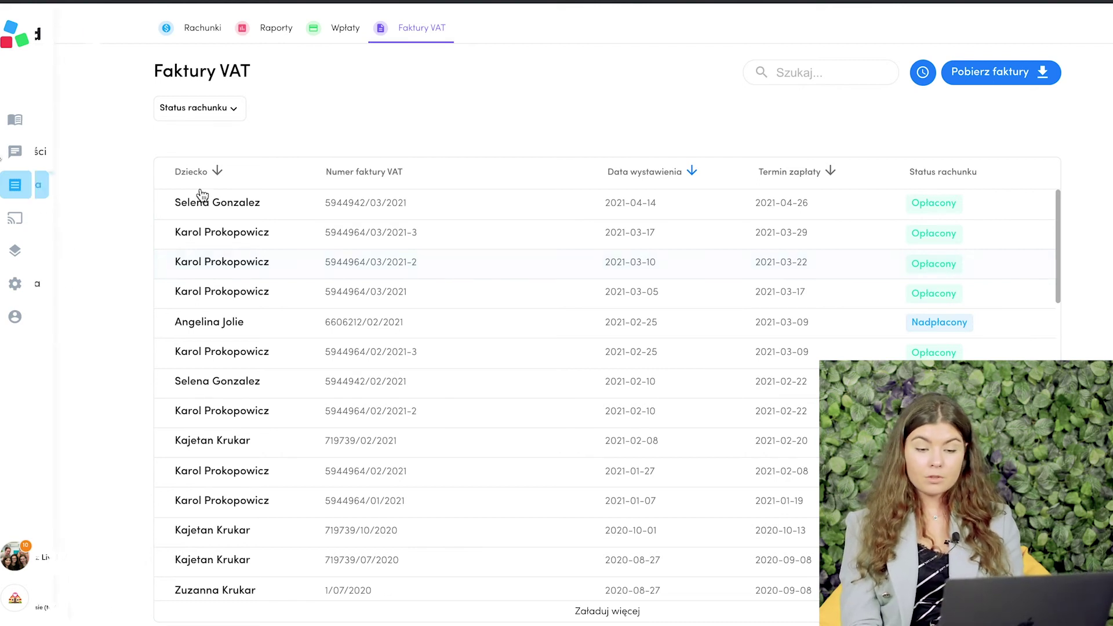
- Generate a VAT invoice from the third listed child's Czerwiec 2021 bill and open the invoice document
{"action": "left_click", "coordinate": [52, 183]}
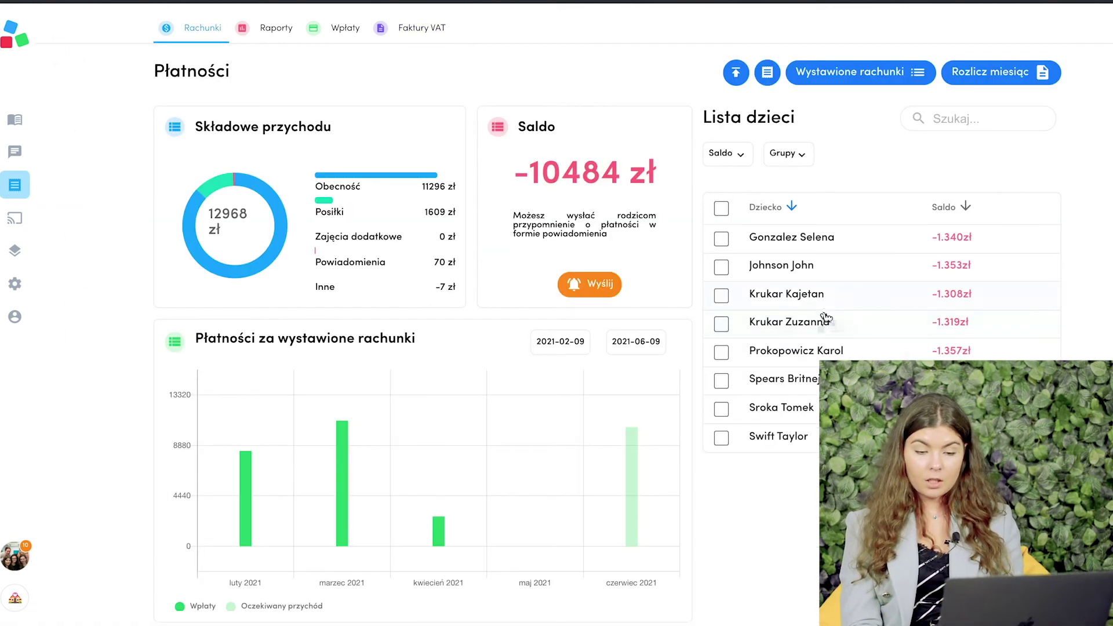
{"action": "left_click", "coordinate": [821, 299]}
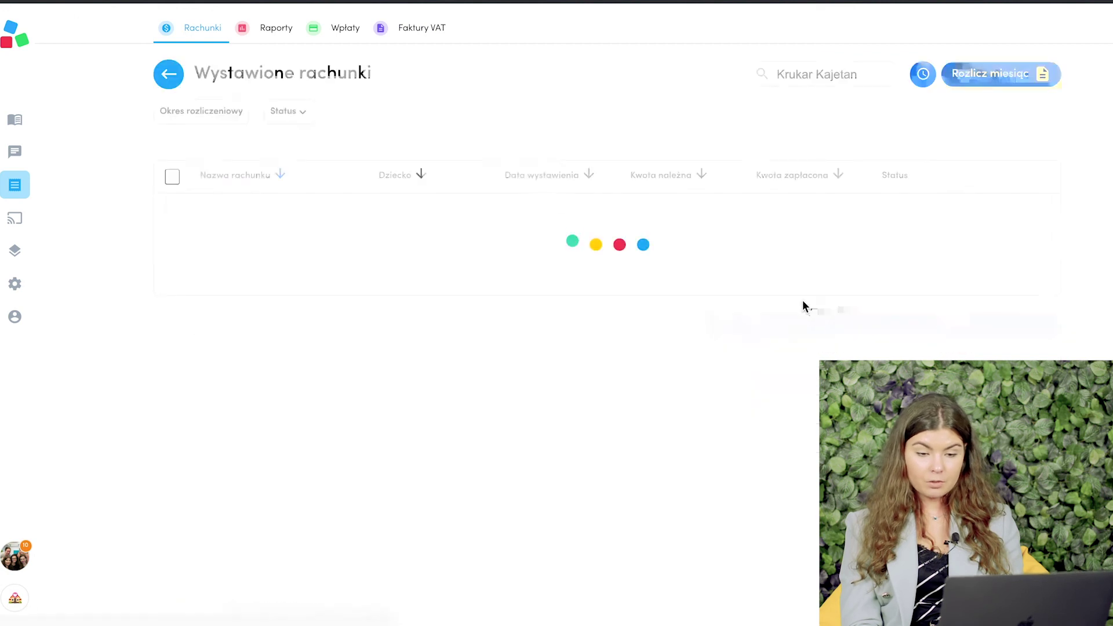
{"action": "left_click", "coordinate": [517, 210]}
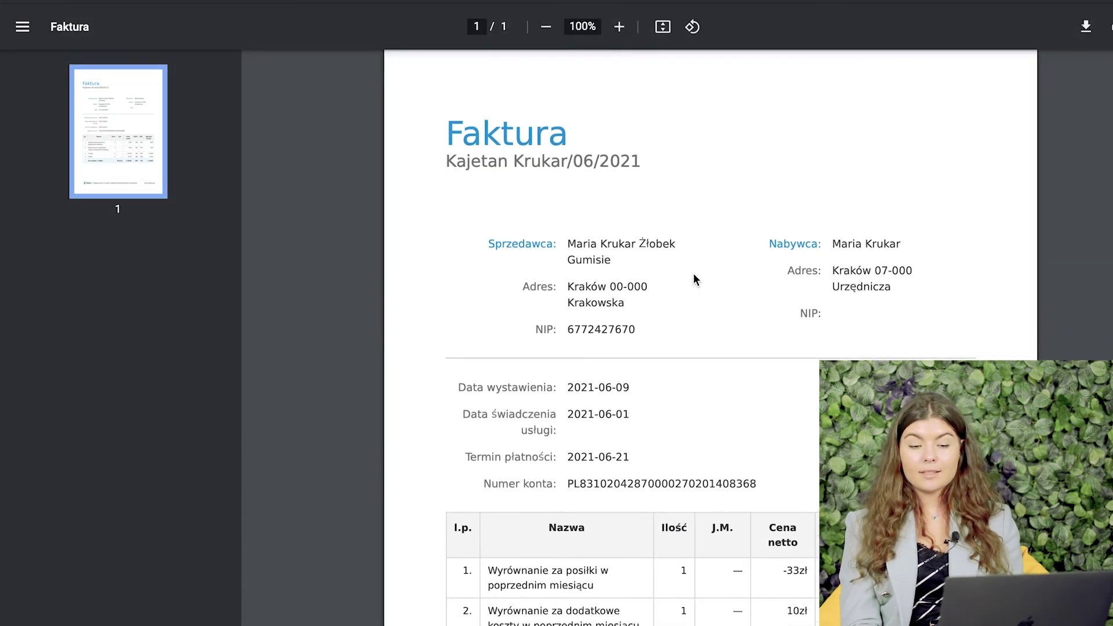
- Examine the buyer's name and address and the child identifier in the invoice number
{"action": "scroll", "coordinate": [693, 273], "scroll_direction": "down", "scroll_amount": 1}
{"action": "left_click_drag", "start_coordinate": [833, 224], "coordinate": [896, 250]}
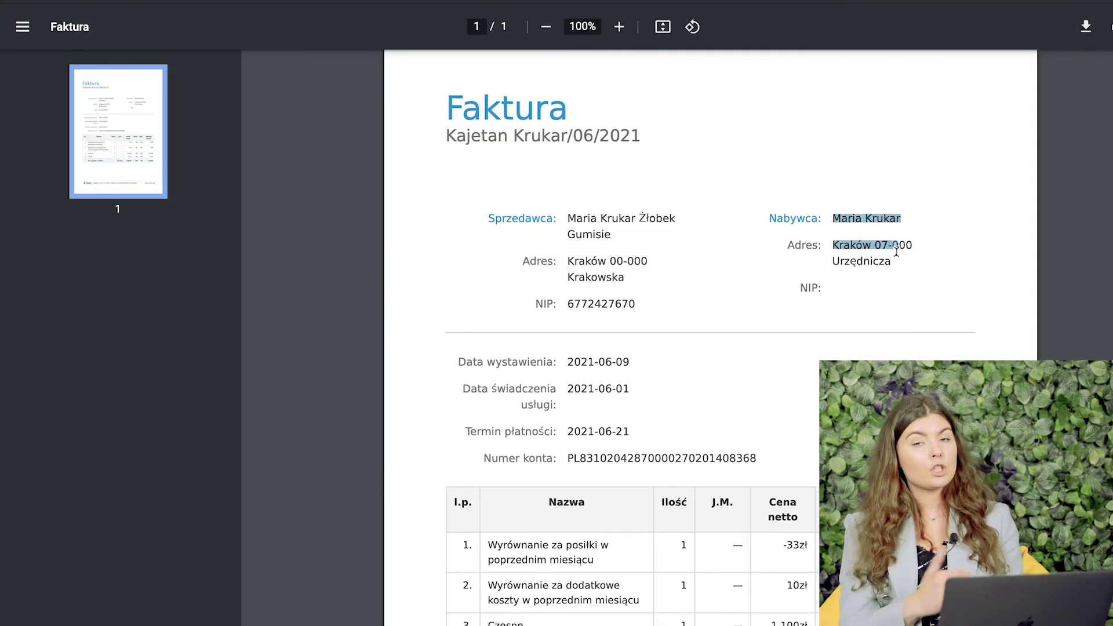
{"action": "left_click", "coordinate": [870, 190]}
{"action": "scroll", "coordinate": [672, 255], "scroll_direction": "up", "scroll_amount": 1}
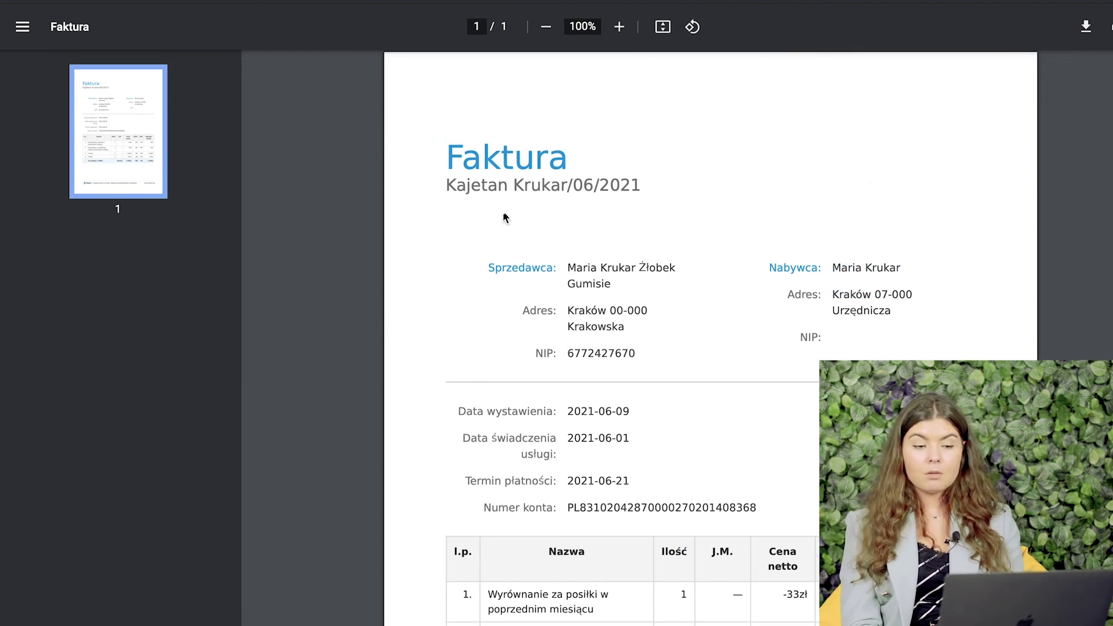
{"action": "left_click_drag", "start_coordinate": [448, 184], "coordinate": [558, 186]}
{"action": "left_click", "coordinate": [555, 184]}
{"action": "left_click_drag", "start_coordinate": [446, 184], "coordinate": [564, 189]}
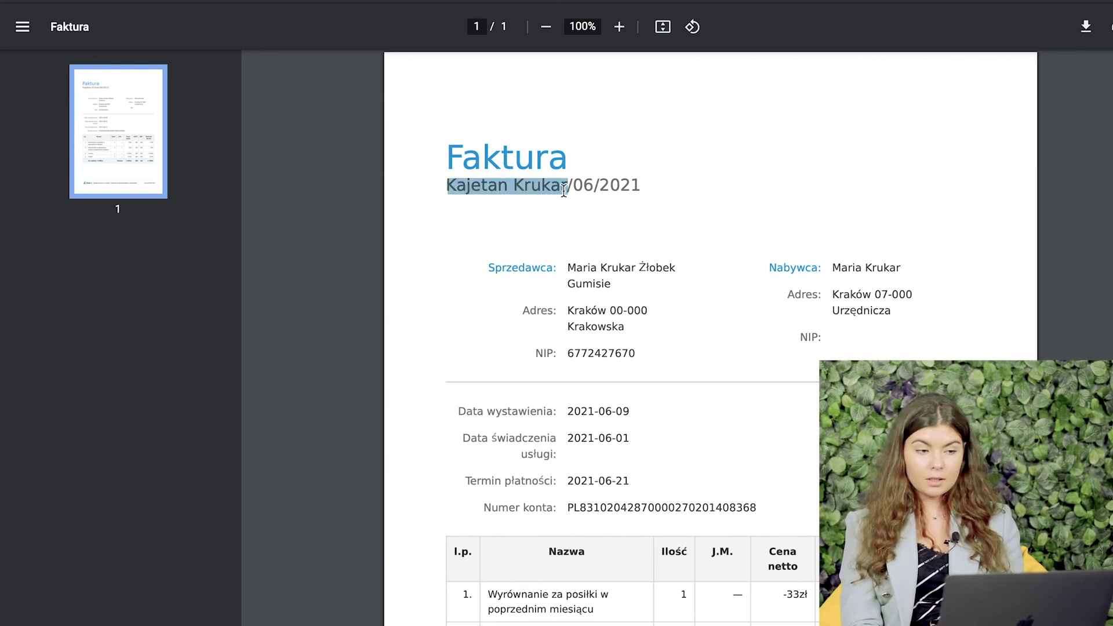
{"action": "left_click", "coordinate": [565, 189]}
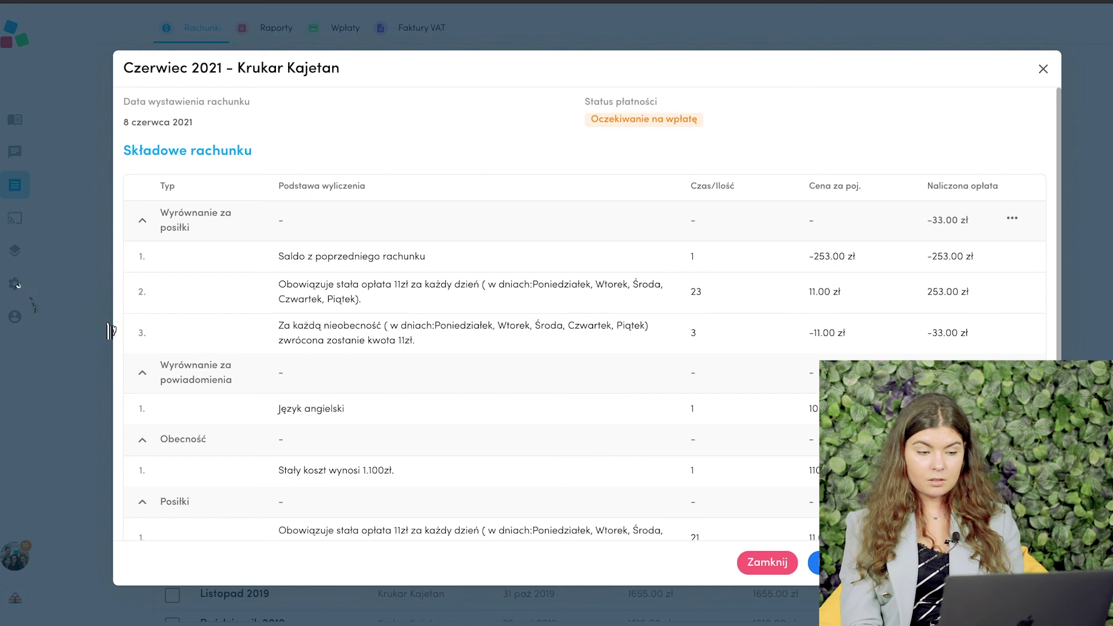
- Close the bill details and view the Dane do faktury section in the same child's profile
{"action": "left_click", "coordinate": [110, 331]}
{"action": "left_click", "coordinate": [16, 284]}
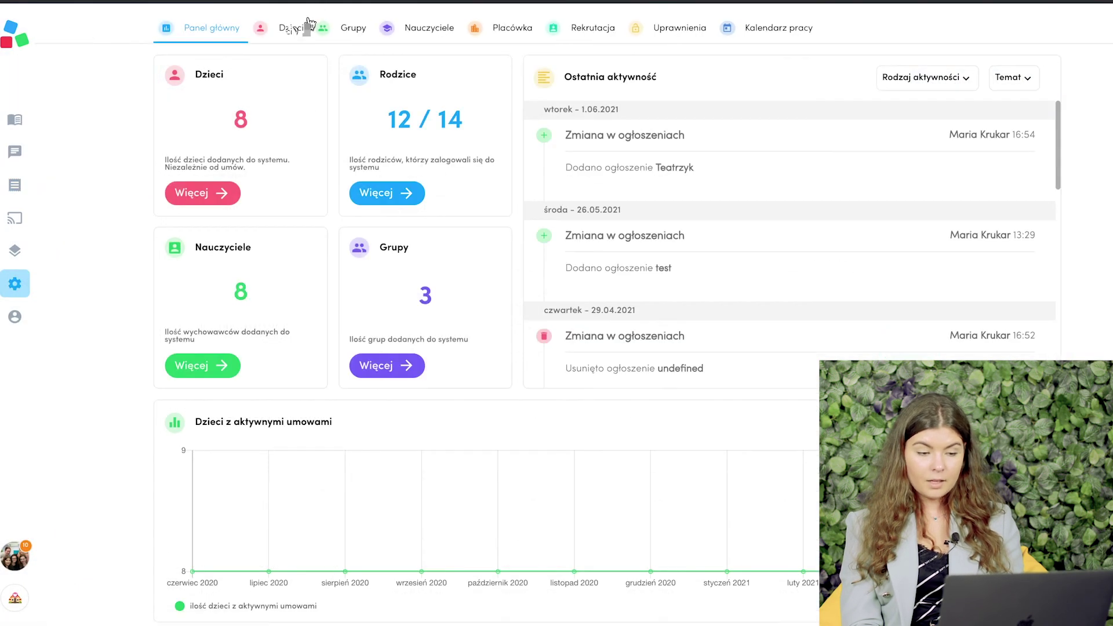
{"action": "left_click", "coordinate": [308, 24]}
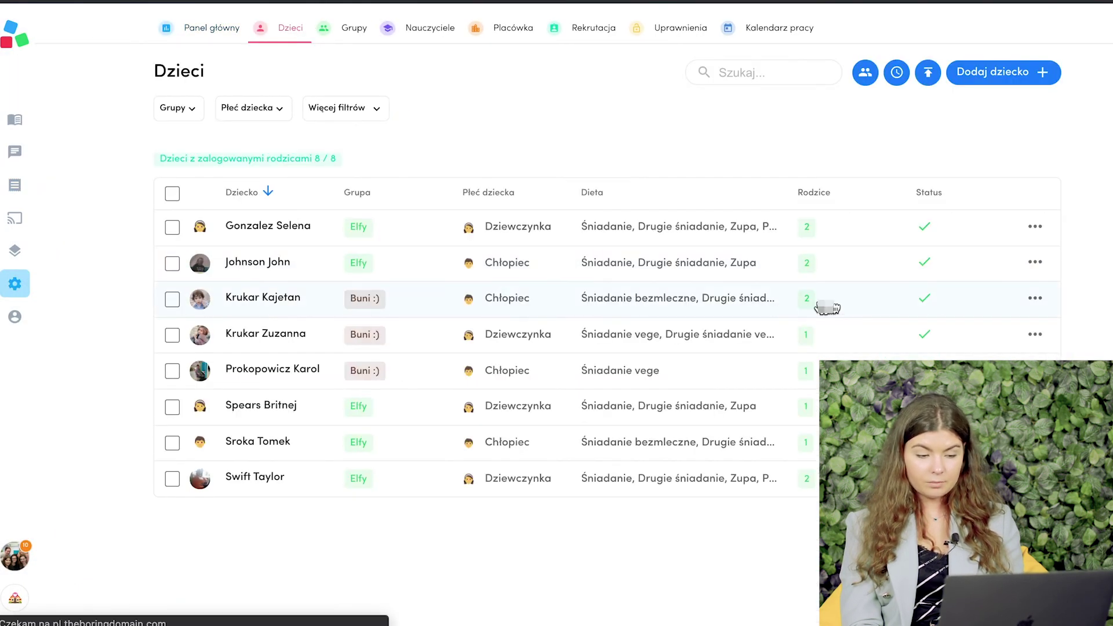
{"action": "left_click", "coordinate": [828, 308]}
{"action": "scroll", "coordinate": [374, 429], "scroll_direction": "down", "scroll_amount": 10}
{"action": "scroll", "coordinate": [374, 435], "scroll_direction": "down", "scroll_amount": 3}
{"action": "scroll", "coordinate": [374, 435], "scroll_direction": "up", "scroll_amount": 3}
{"action": "scroll", "coordinate": [174, 304], "scroll_direction": "up", "scroll_amount": 1}
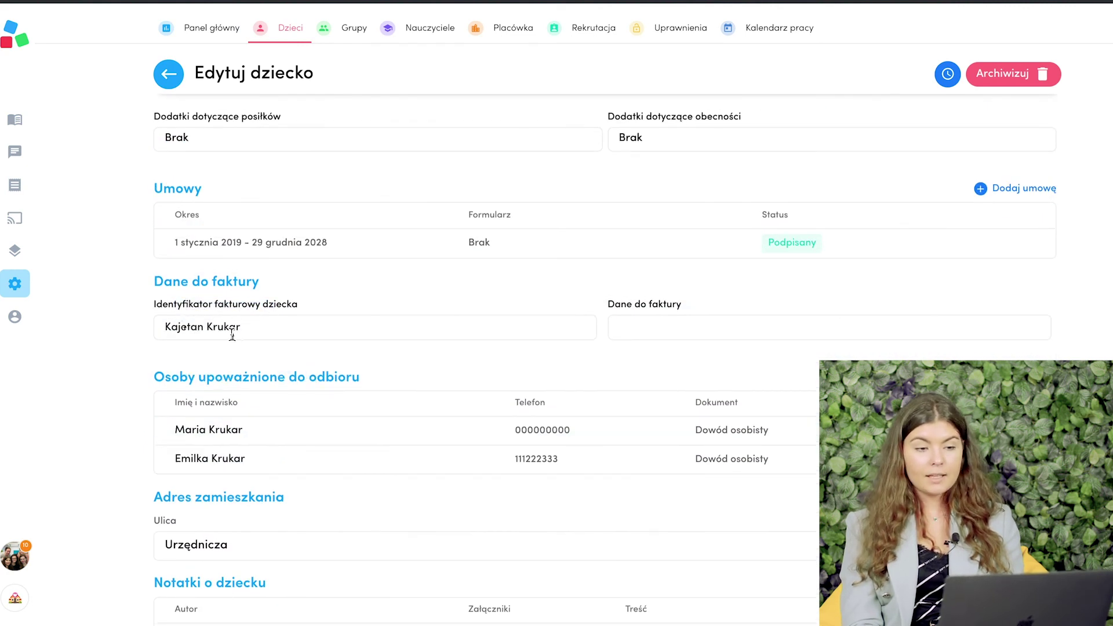
- Return to the invoice document and examine its line items, from the previous-month adjustments to Czesne and Posiłki
{"action": "mouse_move", "coordinate": [15, 227]}
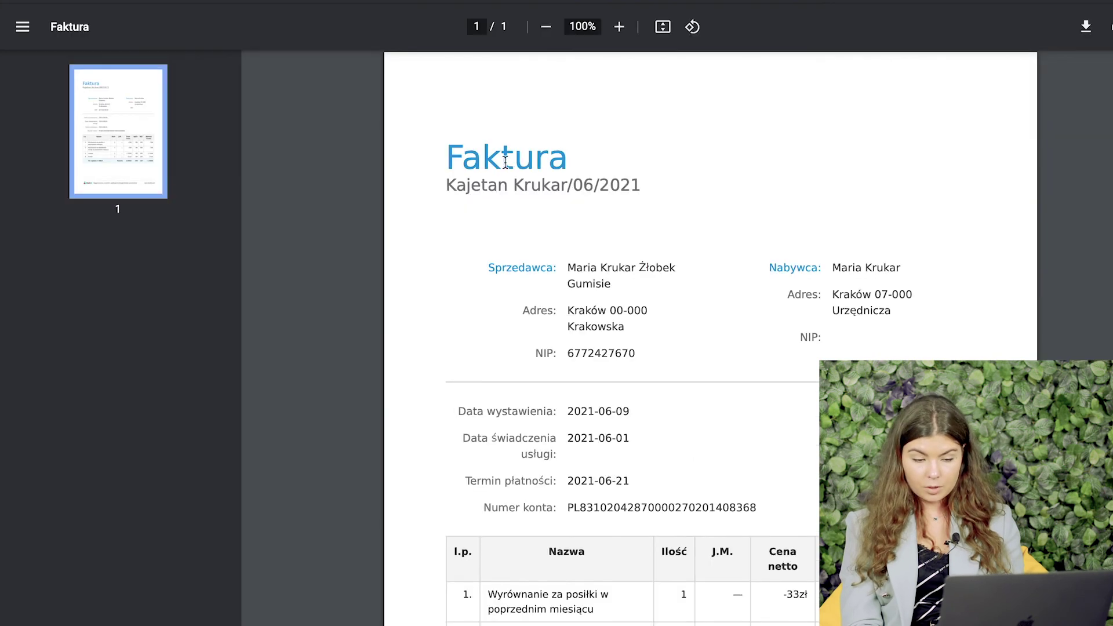
{"action": "scroll", "coordinate": [492, 184], "scroll_direction": "down", "scroll_amount": 4}
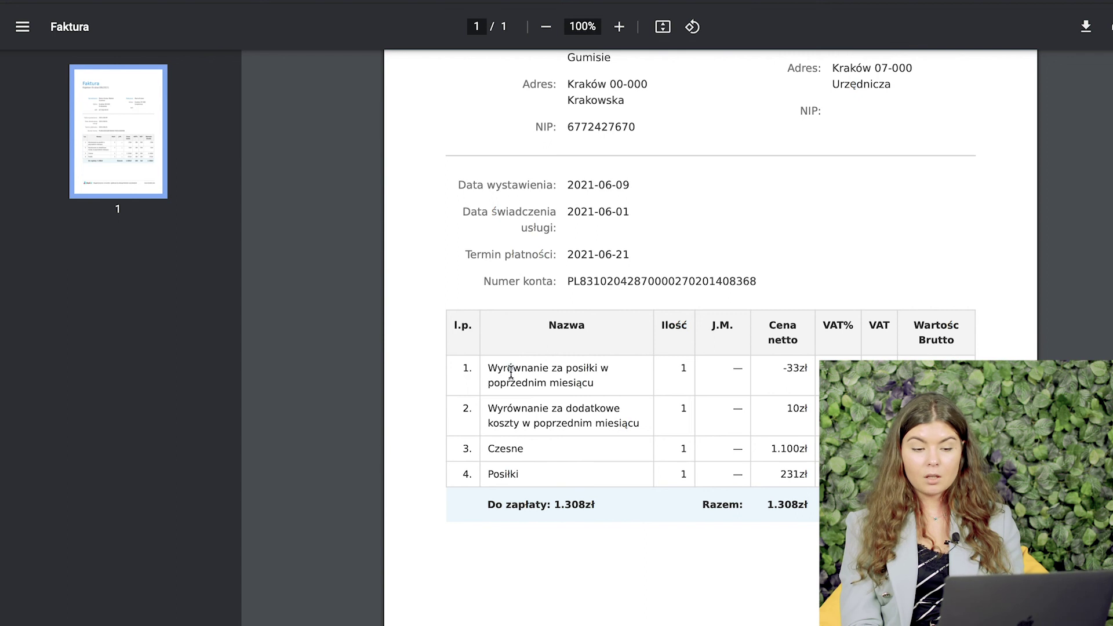
{"action": "left_click_drag", "start_coordinate": [509, 368], "coordinate": [632, 370]}
{"action": "left_click_drag", "start_coordinate": [514, 409], "coordinate": [622, 412]}
{"action": "left_click", "coordinate": [621, 413]}
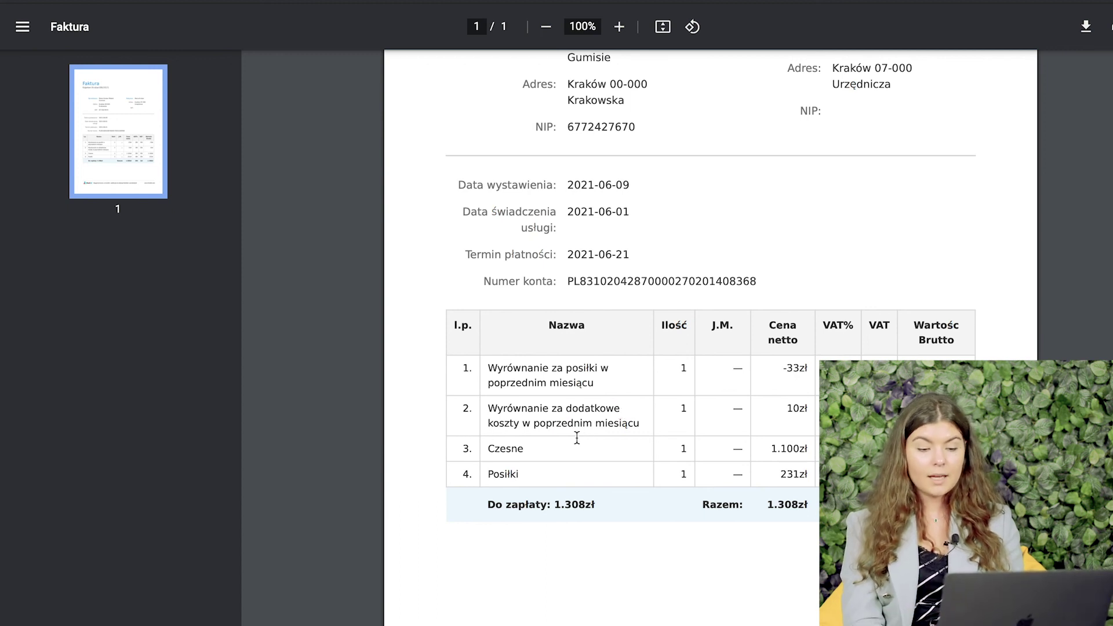
{"action": "left_click_drag", "start_coordinate": [496, 448], "coordinate": [562, 446]}
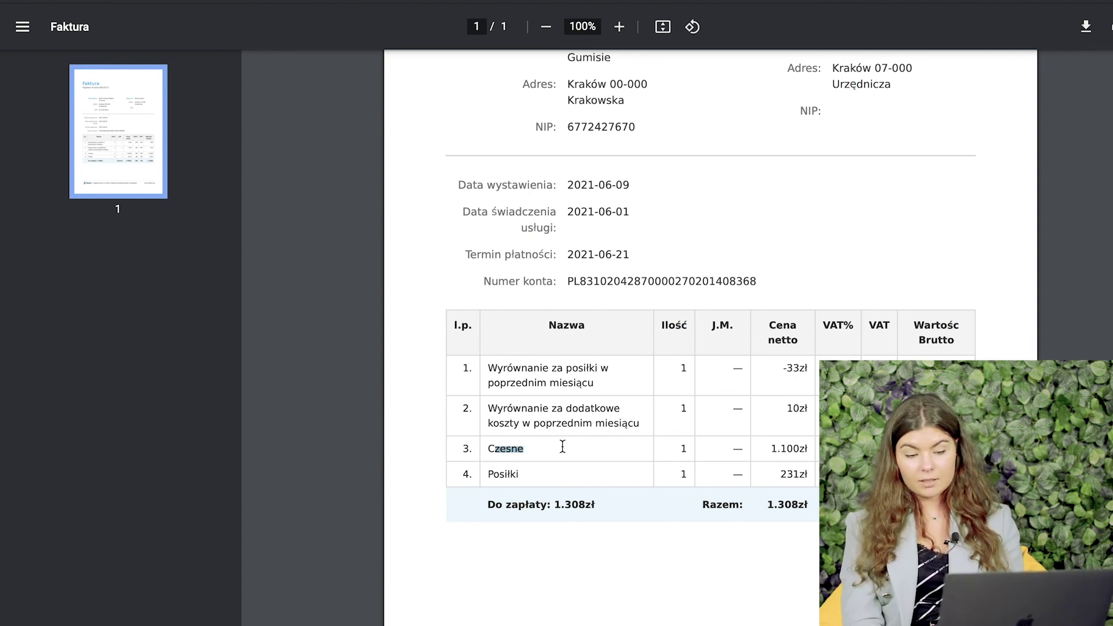
{"action": "left_click_drag", "start_coordinate": [499, 474], "coordinate": [572, 474]}
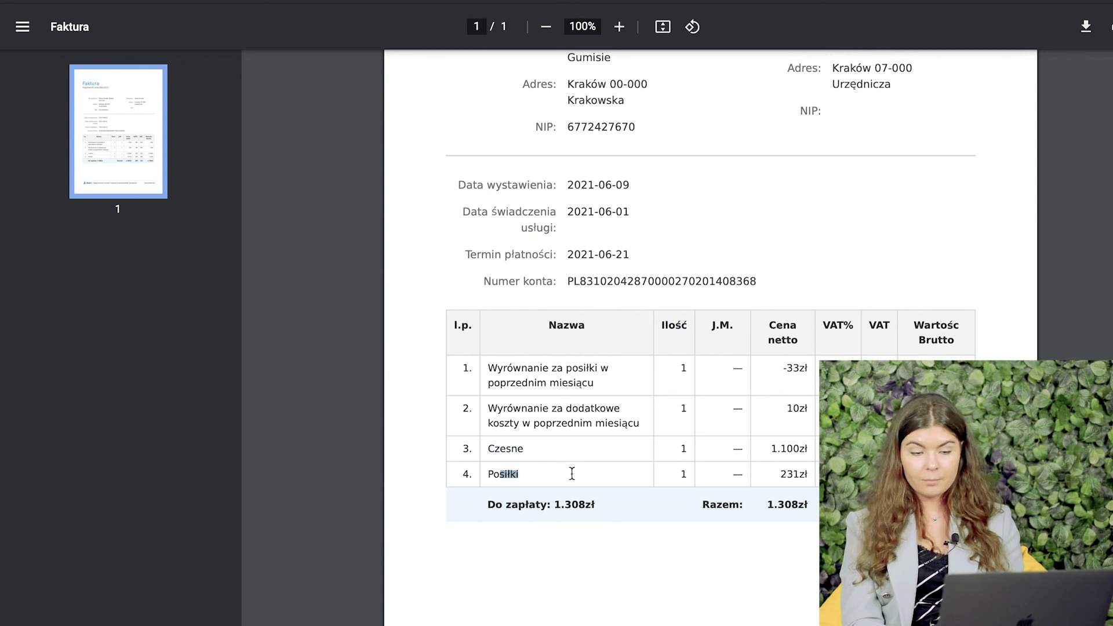
{"action": "scroll", "coordinate": [572, 474], "scroll_direction": "down", "scroll_amount": 2}
{"action": "scroll", "coordinate": [572, 471], "scroll_direction": "up", "scroll_amount": 5}
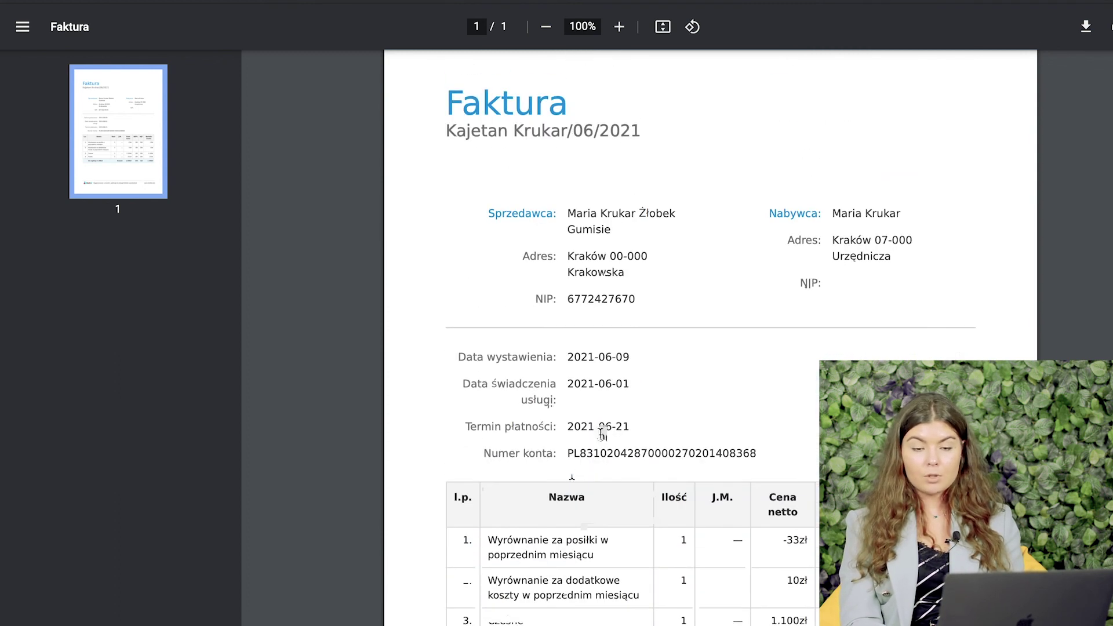